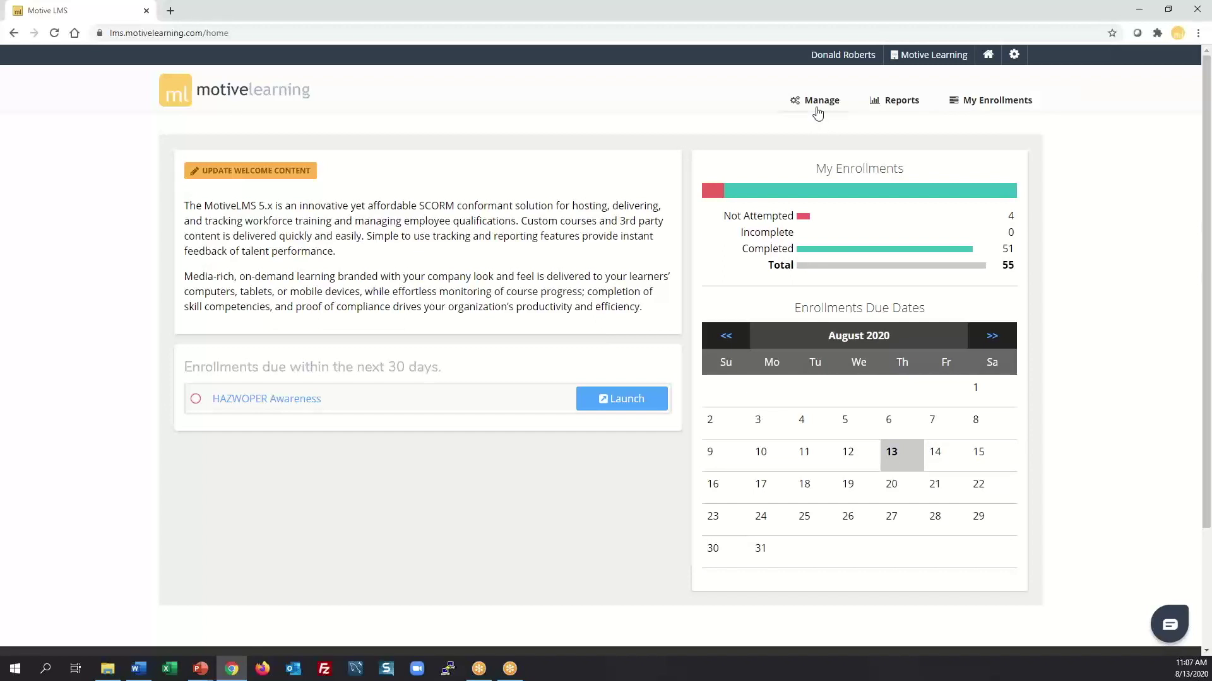
Open the organization's qualifications and view the courses assigned to the Frontier Airbus A320 qualification.
{"action": "left_click", "coordinate": [820, 104]}
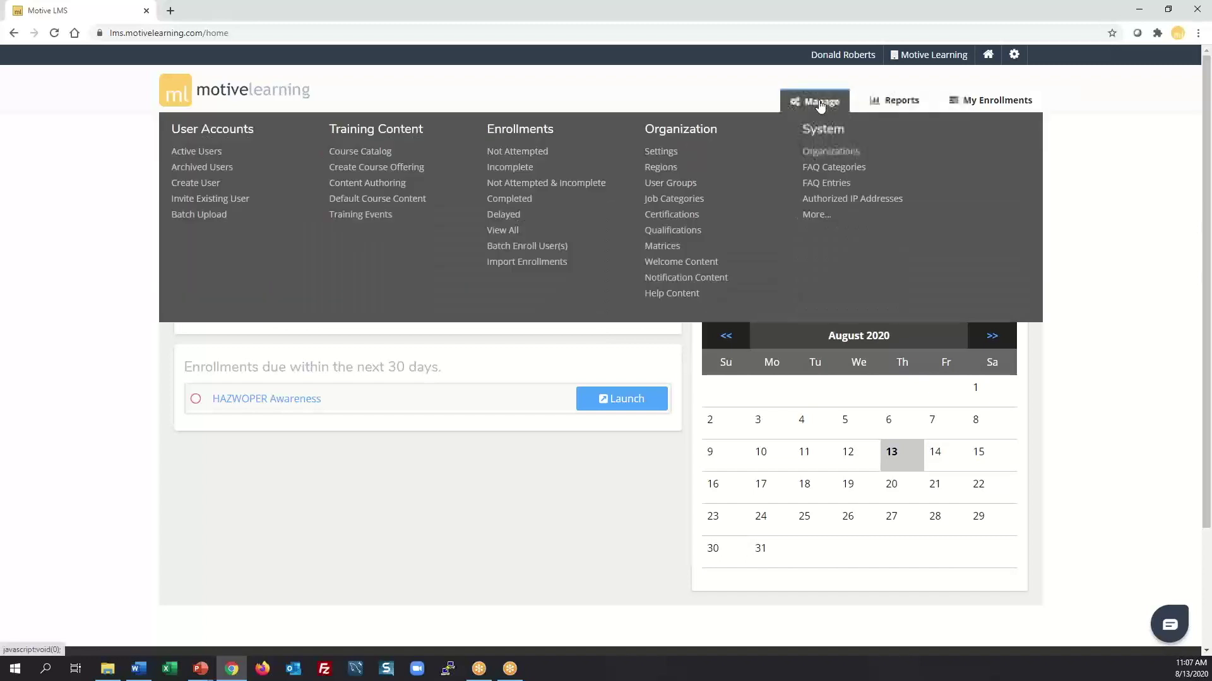
{"action": "left_click", "coordinate": [671, 233]}
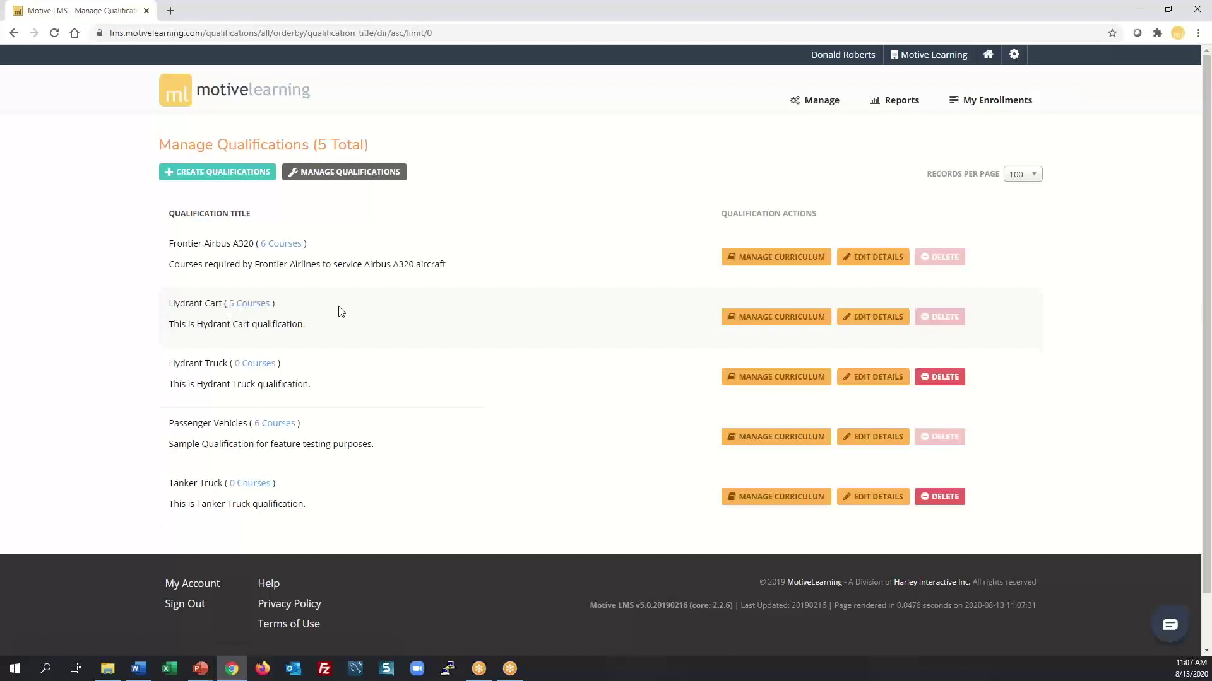
{"action": "left_click", "coordinate": [282, 246]}
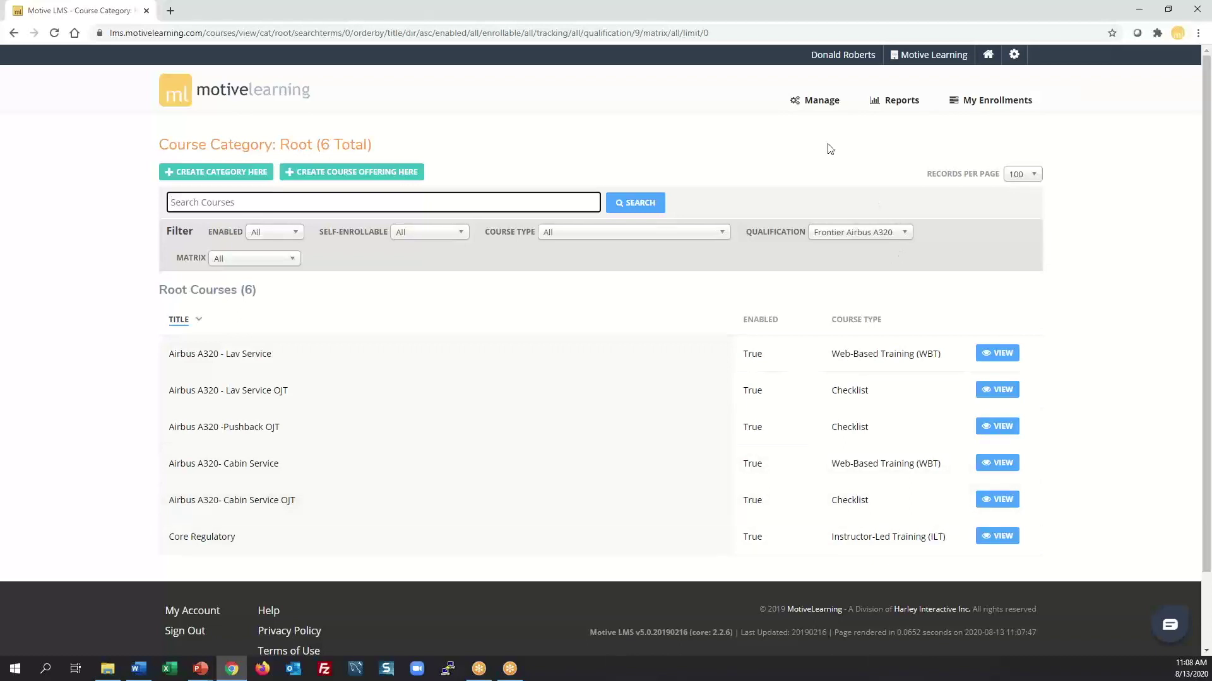
Open the Test Account user's details from the active users and locate its User Qualifications section.
{"action": "left_click", "coordinate": [819, 109]}
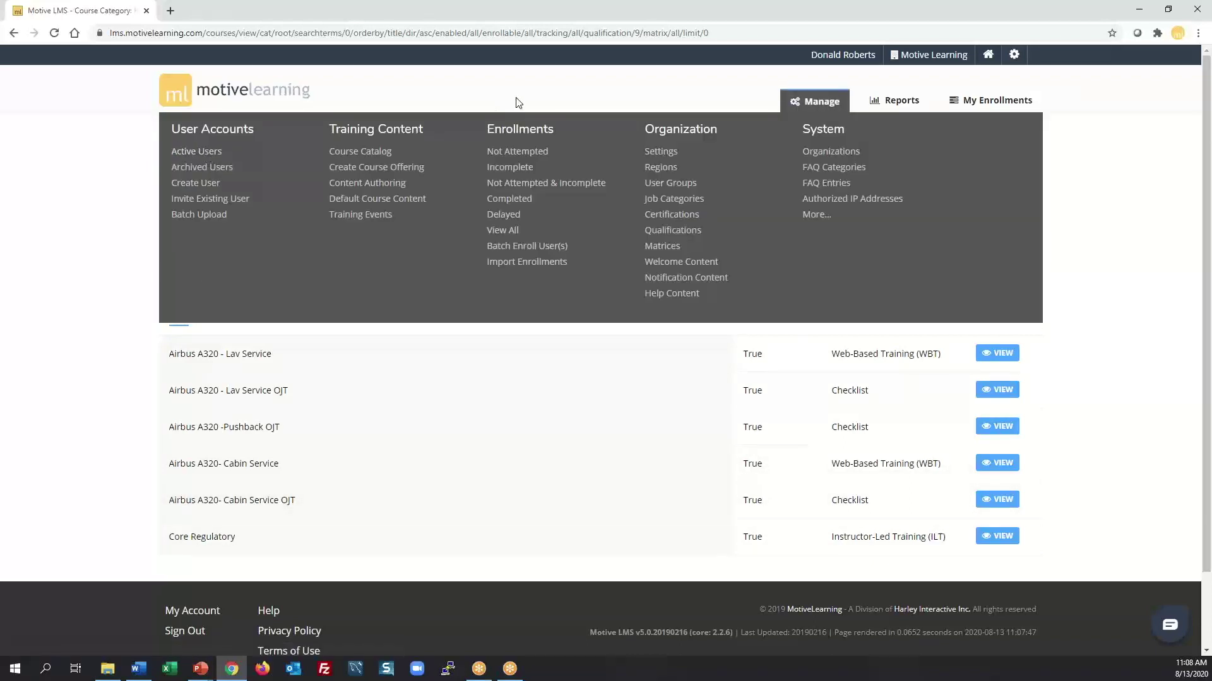
{"action": "left_click", "coordinate": [204, 152]}
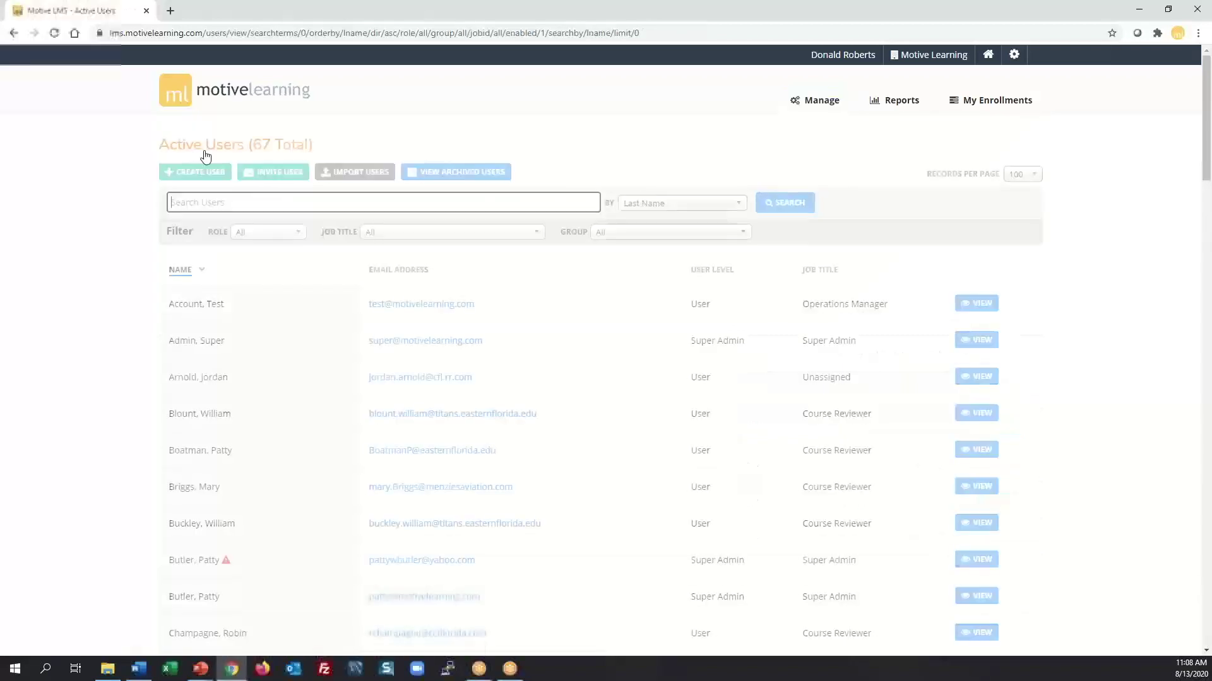
{"action": "left_click", "coordinate": [985, 309]}
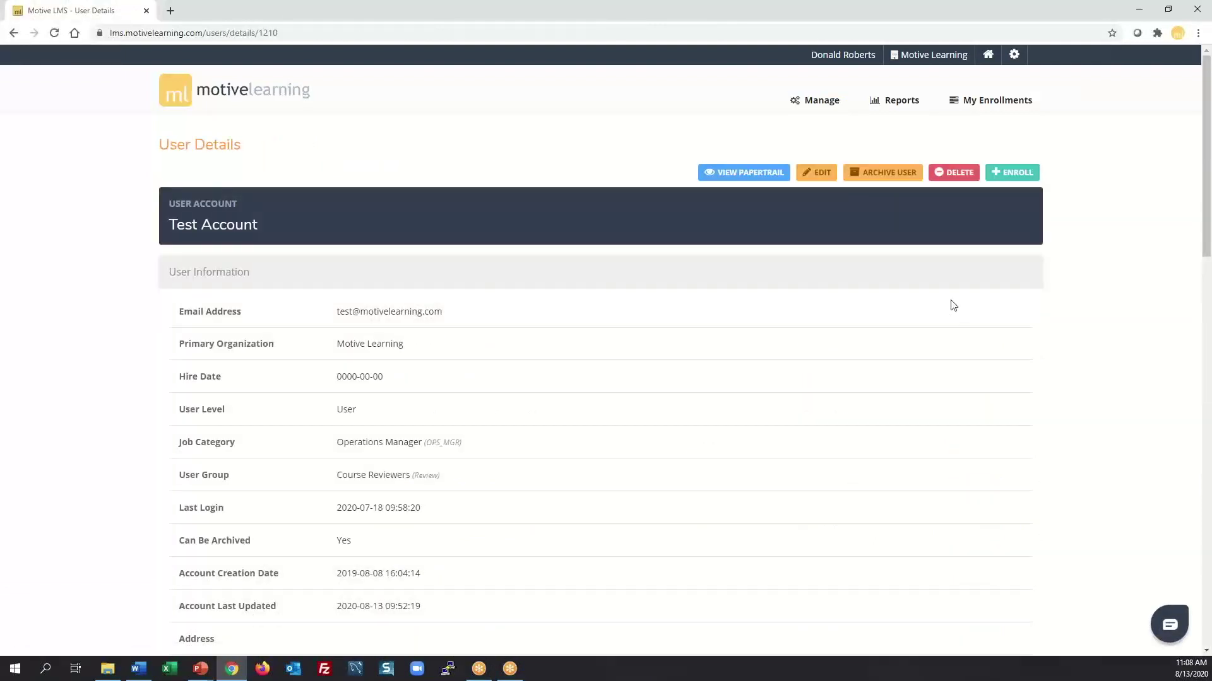
{"action": "scroll", "coordinate": [956, 304], "scroll_direction": "down", "scroll_amount": 6}
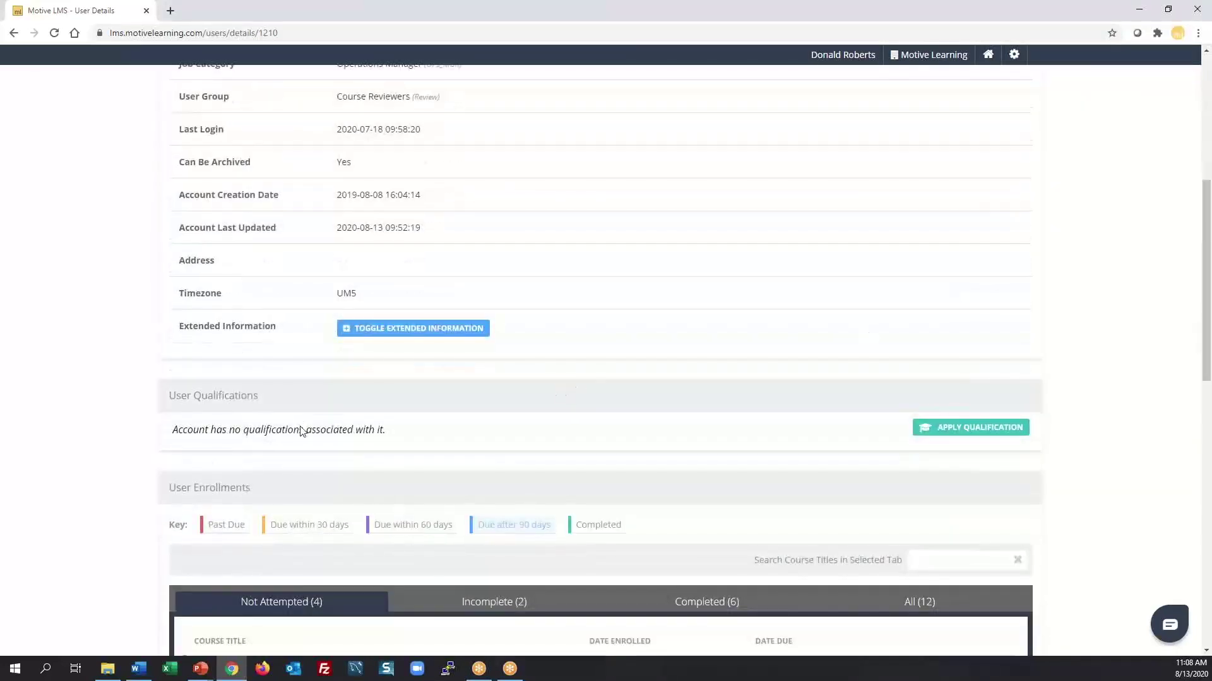
{"action": "left_click_drag", "start_coordinate": [259, 397], "coordinate": [167, 399]}
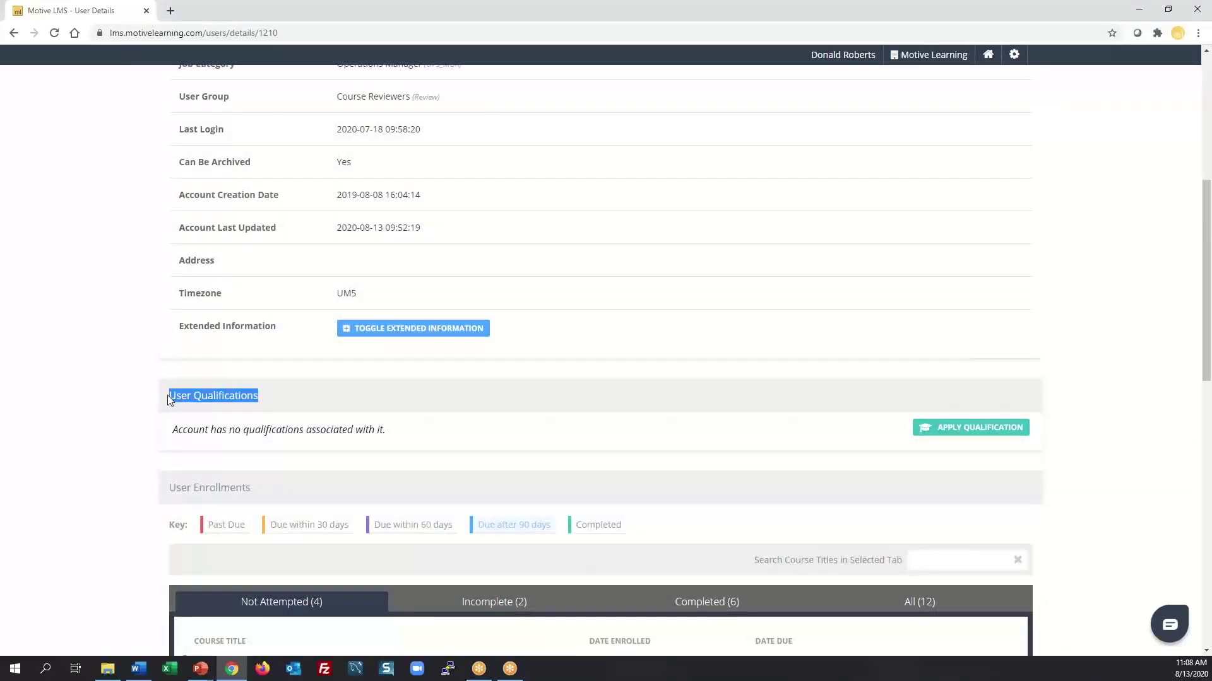
Apply the Frontier Airbus A320 qualification to Test Account with the note "As a back employee for Frontier.".
{"action": "left_click", "coordinate": [975, 431]}
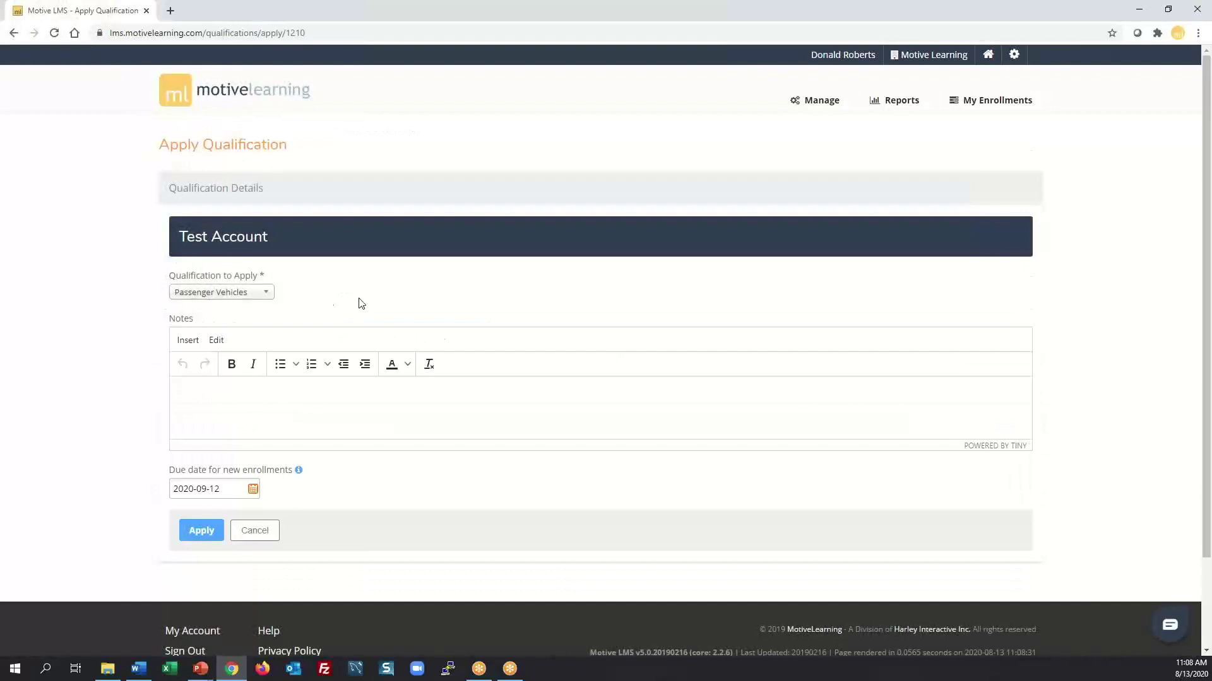
{"action": "left_click", "coordinate": [268, 295]}
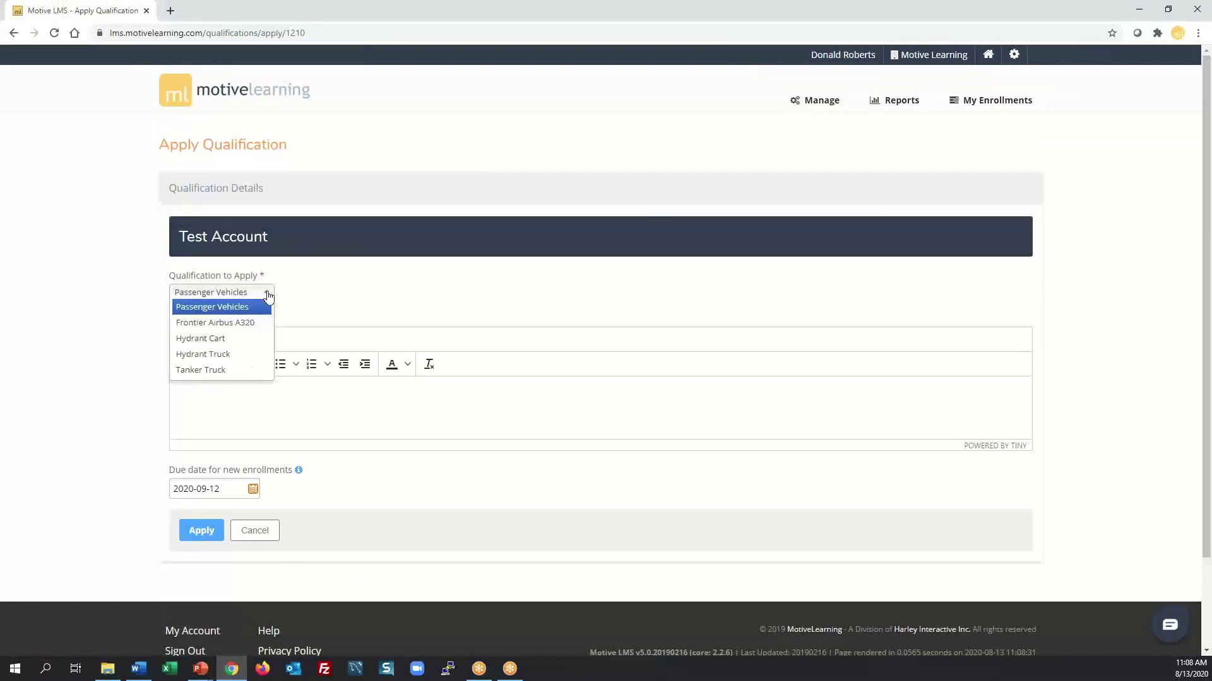
{"action": "left_click", "coordinate": [244, 327]}
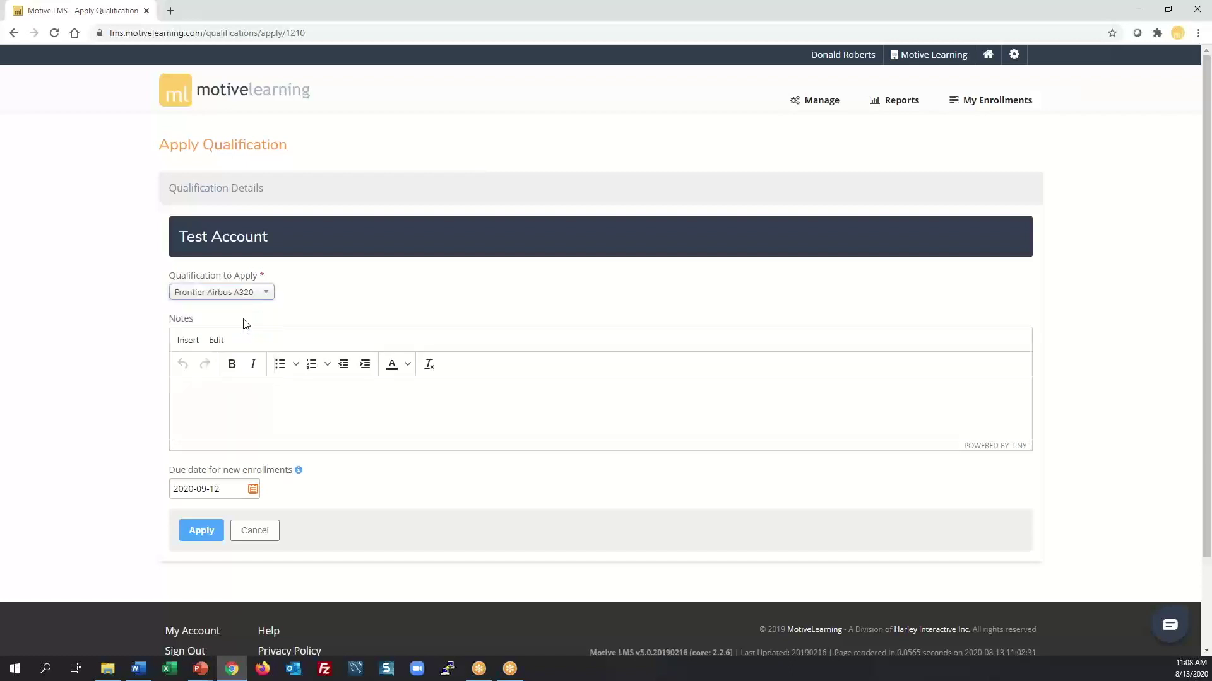
{"action": "left_click", "coordinate": [201, 395]}
{"action": "type", "text": "As"}
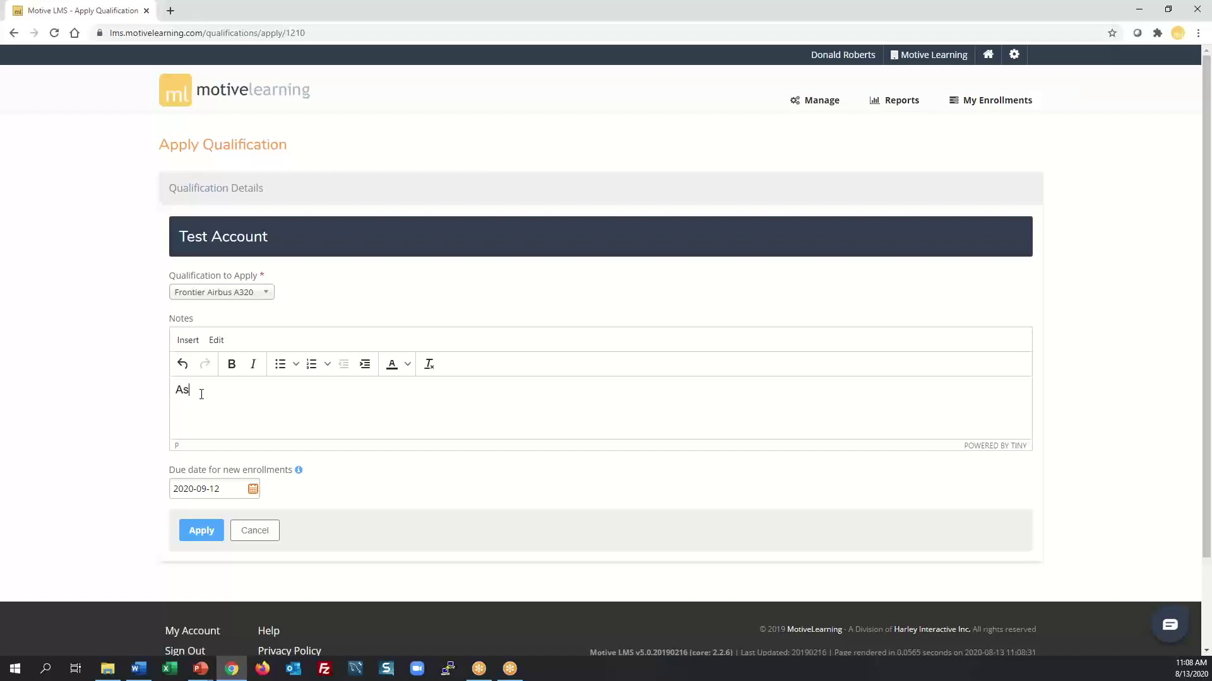
{"action": "type", "text": " a back employee for Frontier."}
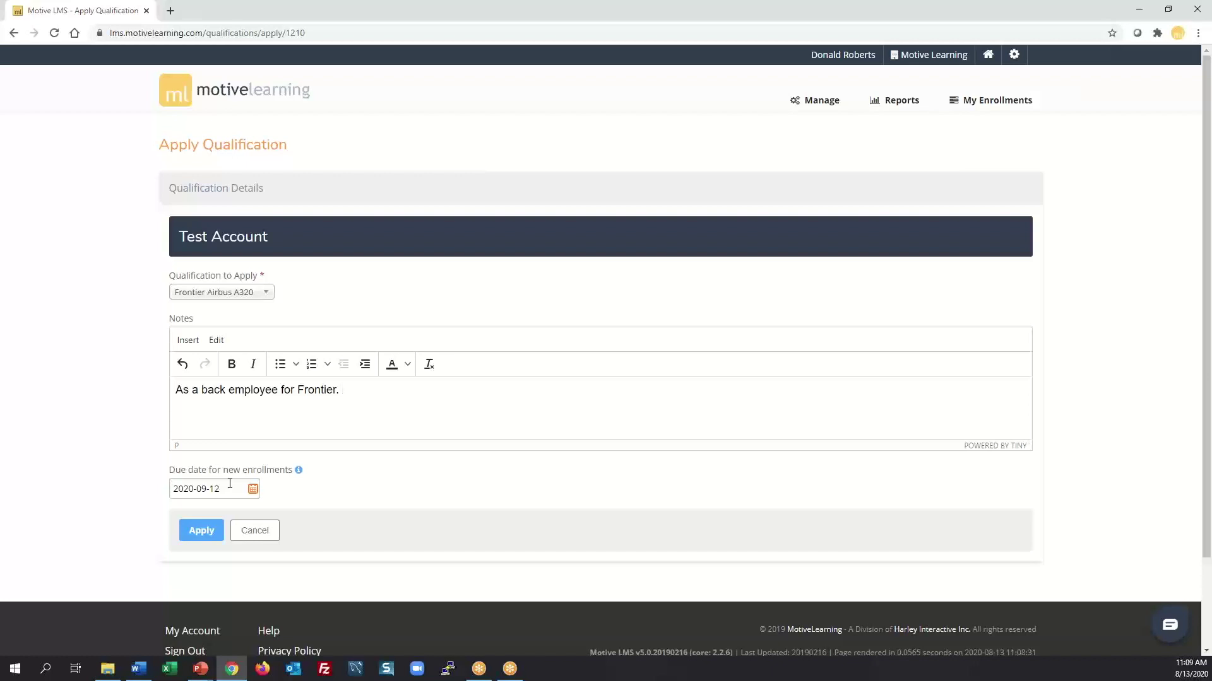
{"action": "left_click", "coordinate": [205, 532]}
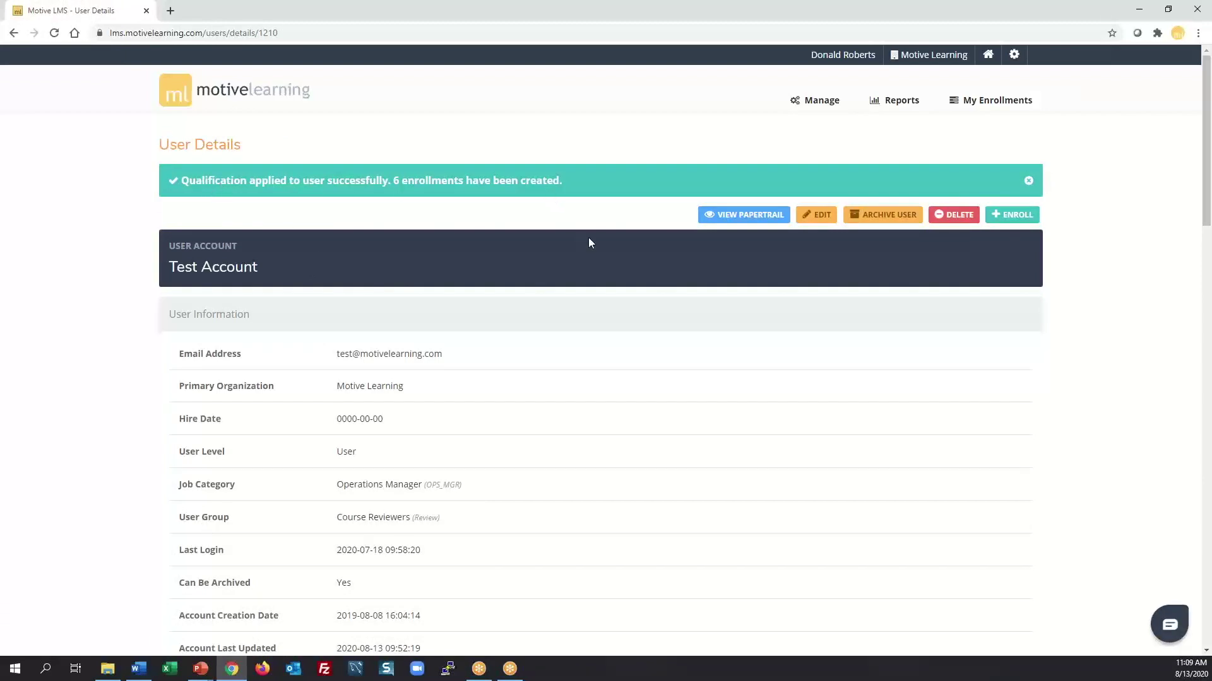
Open the applied Frontier Airbus A320 qualification in the user's details and go to its list of course enrollments.
{"action": "scroll", "coordinate": [589, 238], "scroll_direction": "down", "scroll_amount": 5}
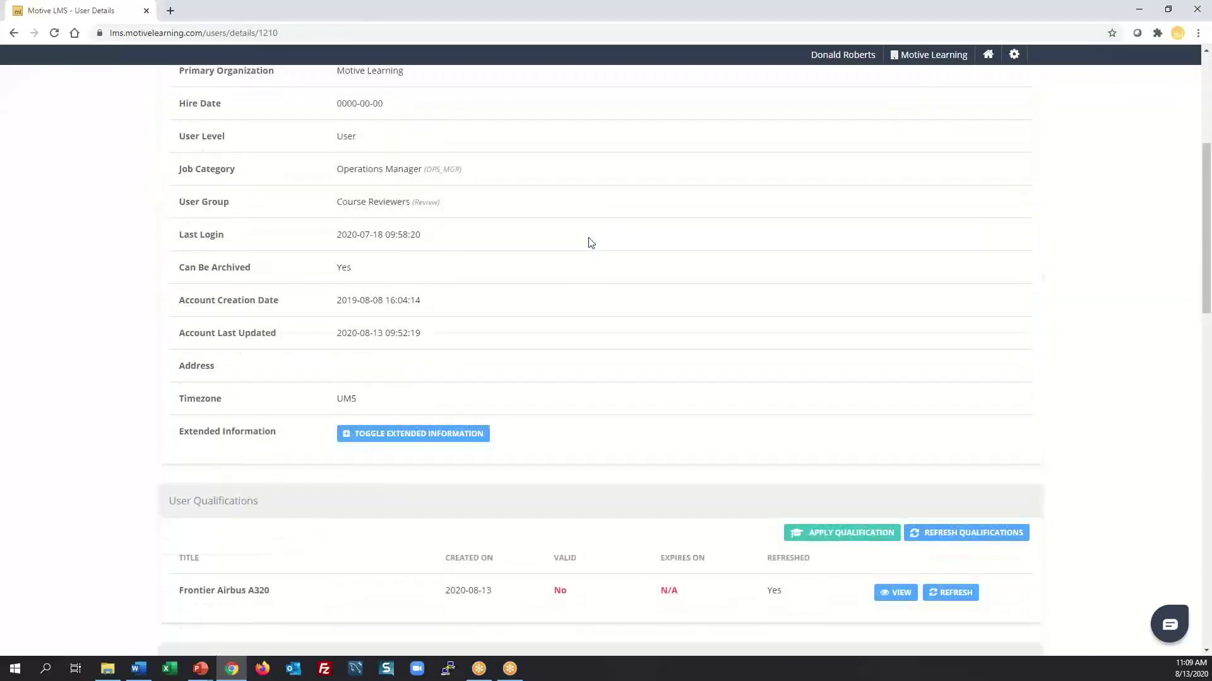
{"action": "scroll", "coordinate": [590, 243], "scroll_direction": "down", "scroll_amount": 3}
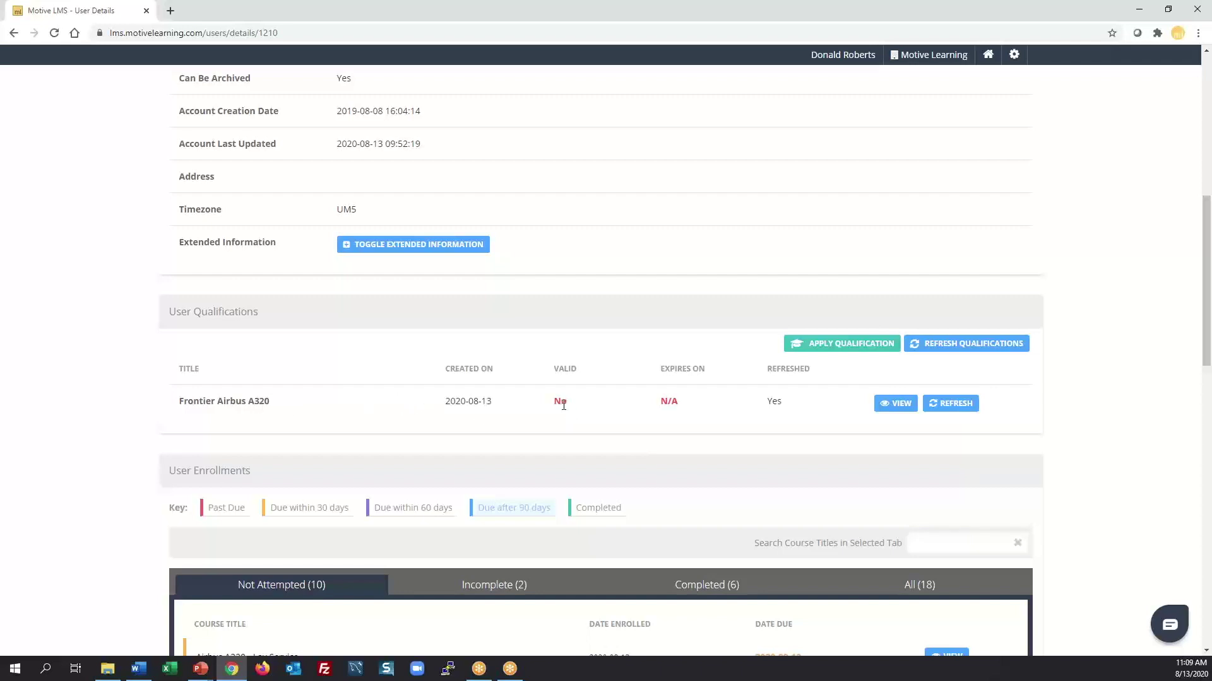
{"action": "left_click", "coordinate": [899, 408]}
{"action": "scroll", "coordinate": [898, 407], "scroll_direction": "down", "scroll_amount": 7}
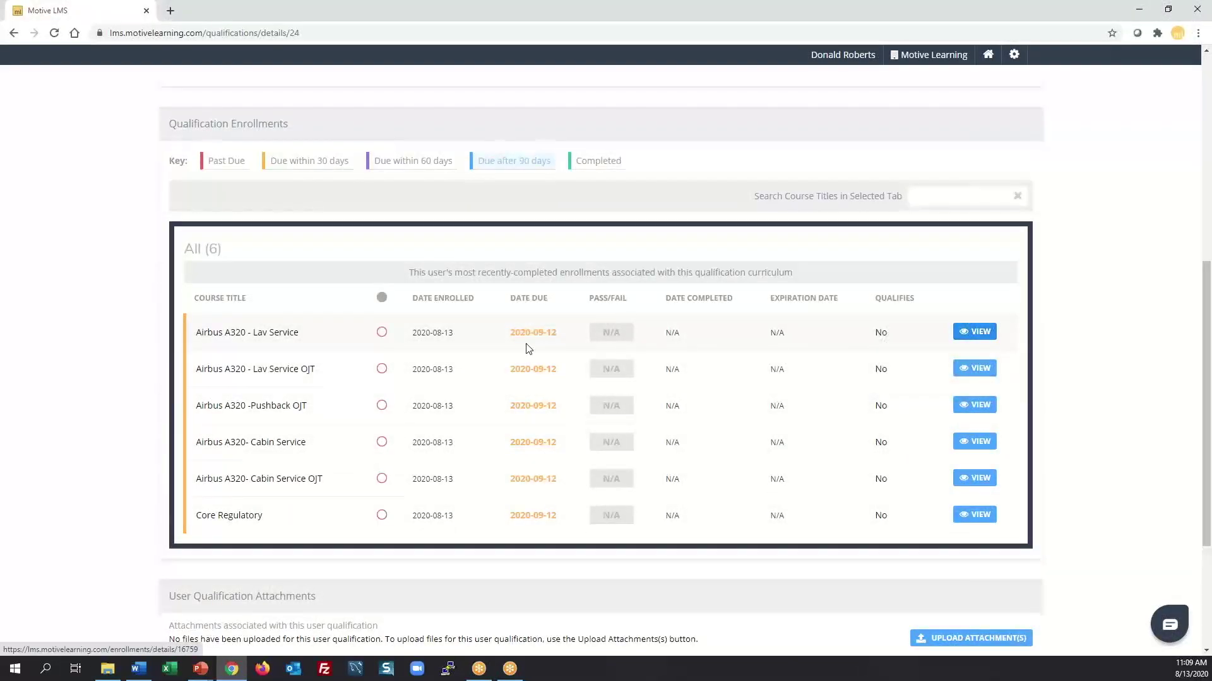
Update the Airbus A320 - Lav Service enrollment to status Completed with completion date 2020-08-13.
{"action": "left_click", "coordinate": [975, 333]}
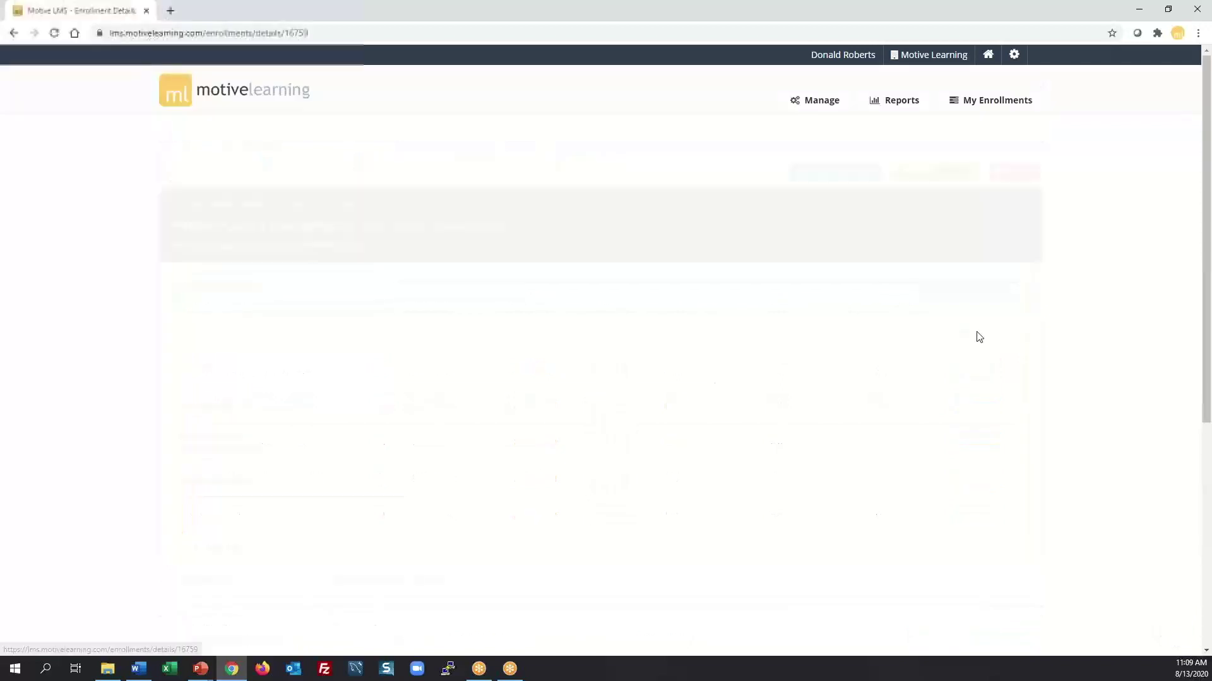
{"action": "left_click", "coordinate": [947, 175]}
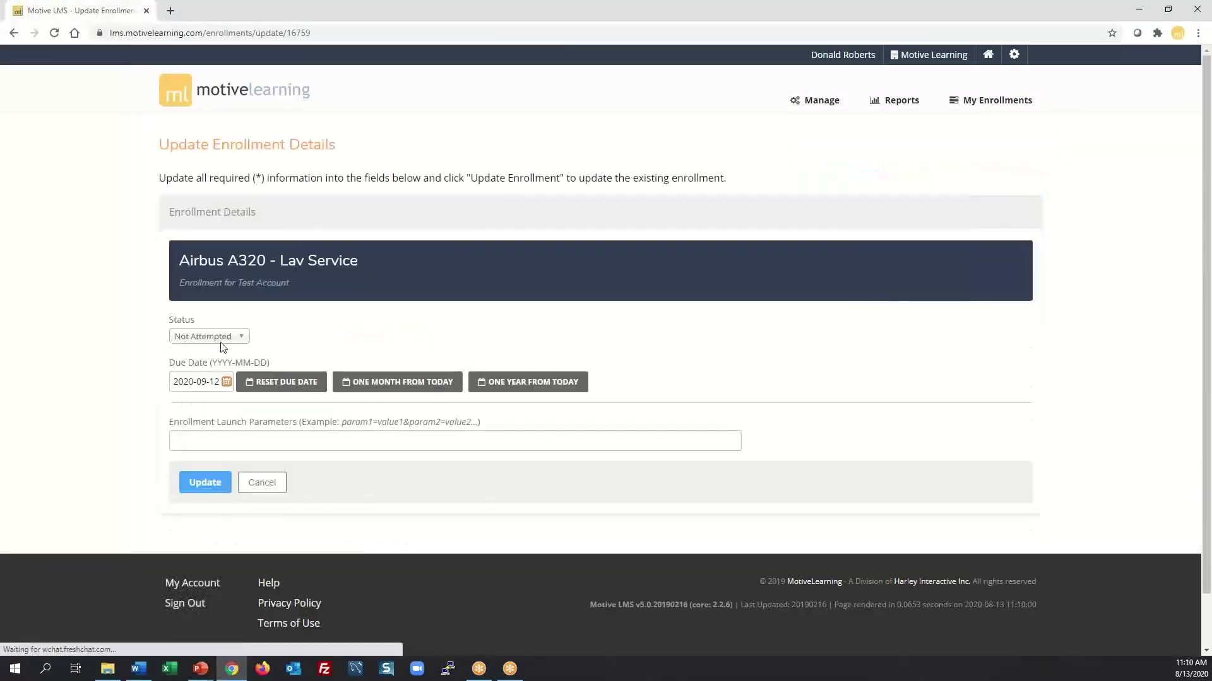
{"action": "left_click", "coordinate": [220, 339]}
{"action": "left_click", "coordinate": [202, 383]}
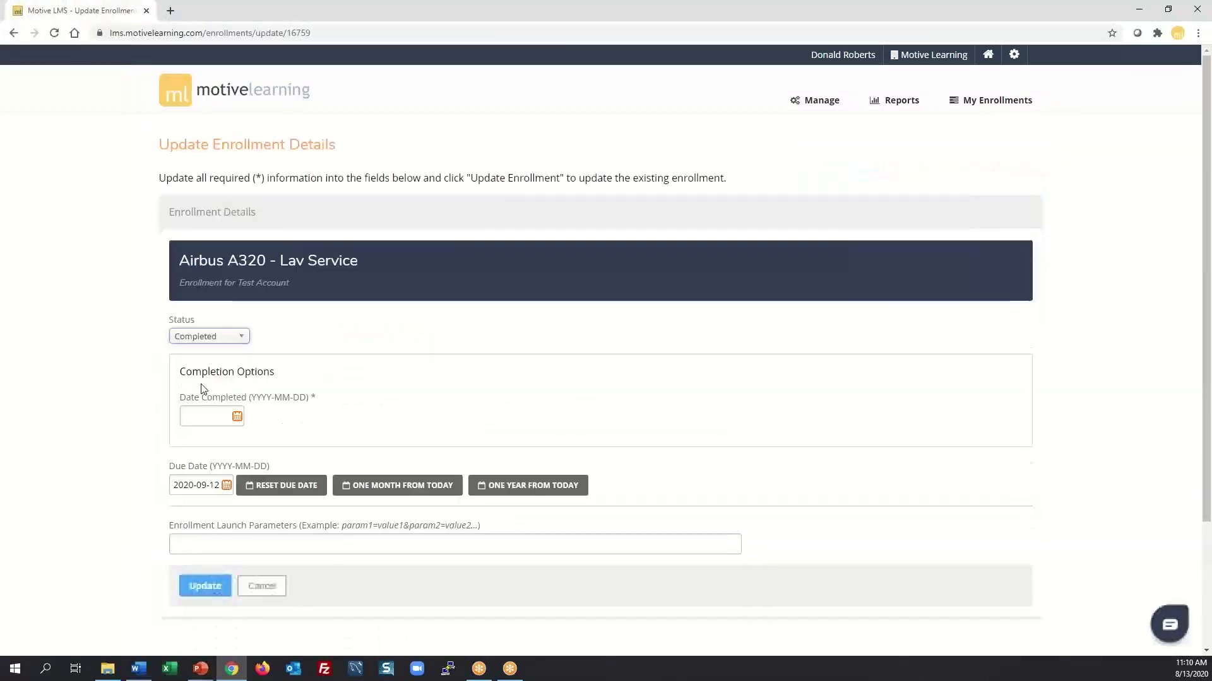
{"action": "left_click", "coordinate": [237, 417]}
{"action": "left_click", "coordinate": [303, 346]}
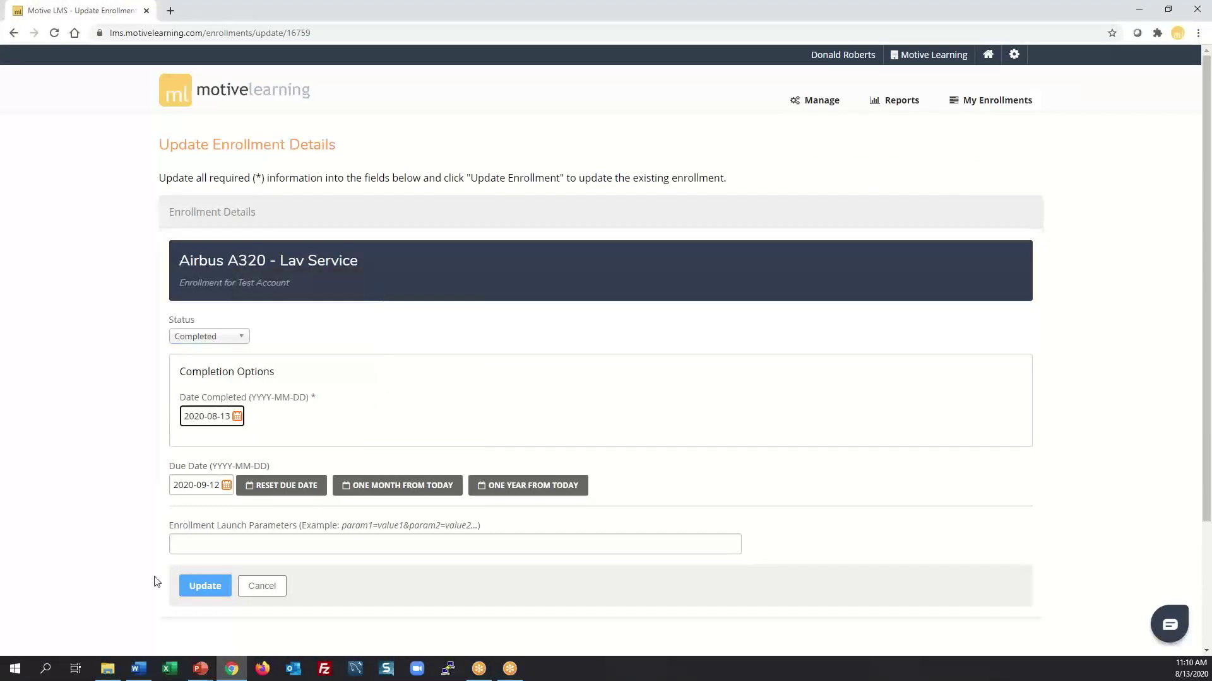
{"action": "left_click", "coordinate": [207, 587]}
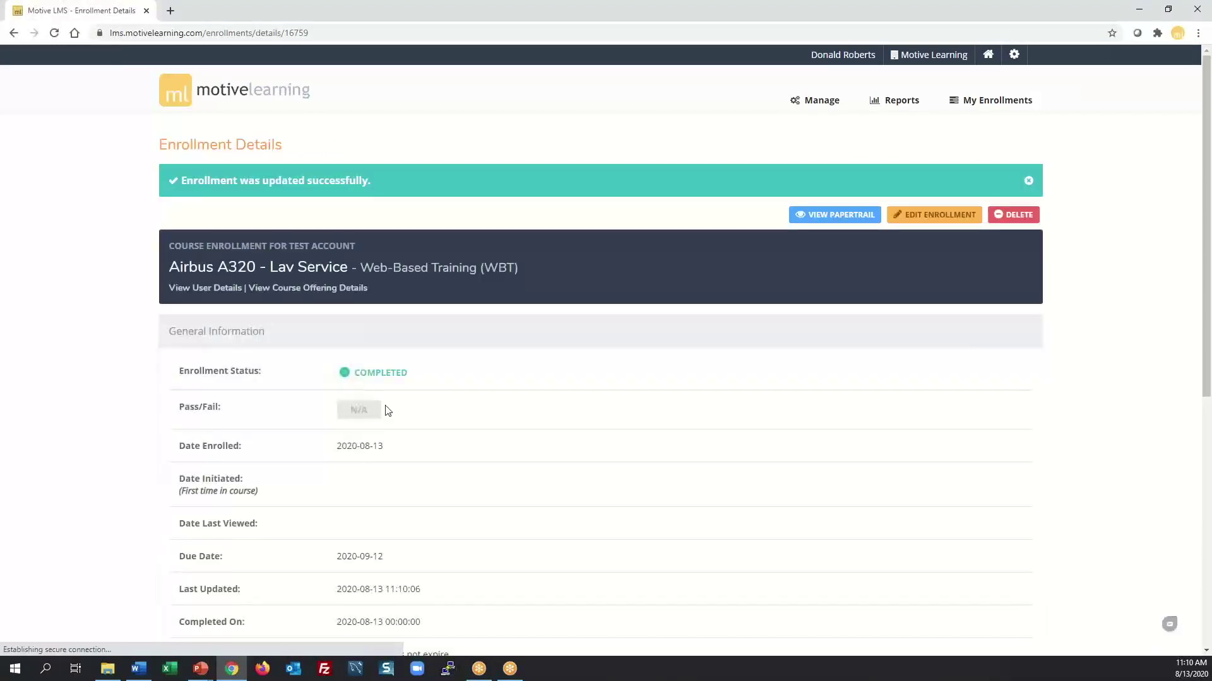
Return to Test Account's user details and reopen the enrollments of its Frontier Airbus A320 qualification.
{"action": "left_click", "coordinate": [205, 288]}
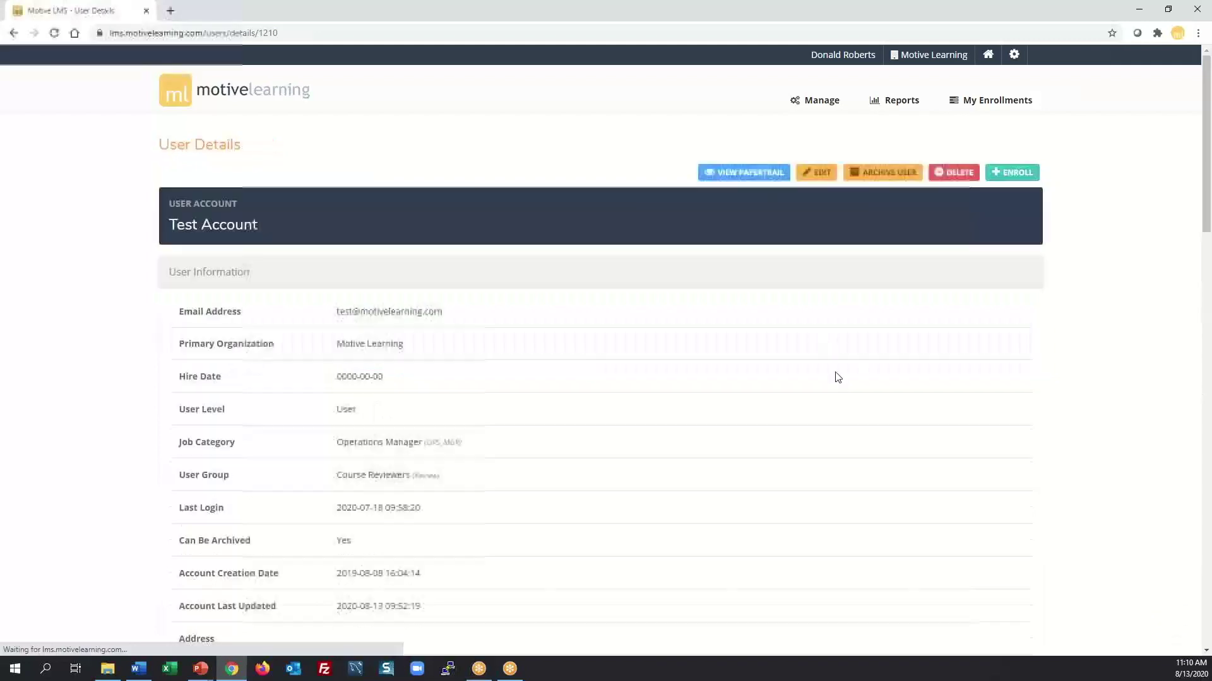
{"action": "scroll", "coordinate": [879, 365], "scroll_direction": "down", "scroll_amount": 6}
{"action": "scroll", "coordinate": [883, 347], "scroll_direction": "down", "scroll_amount": 4}
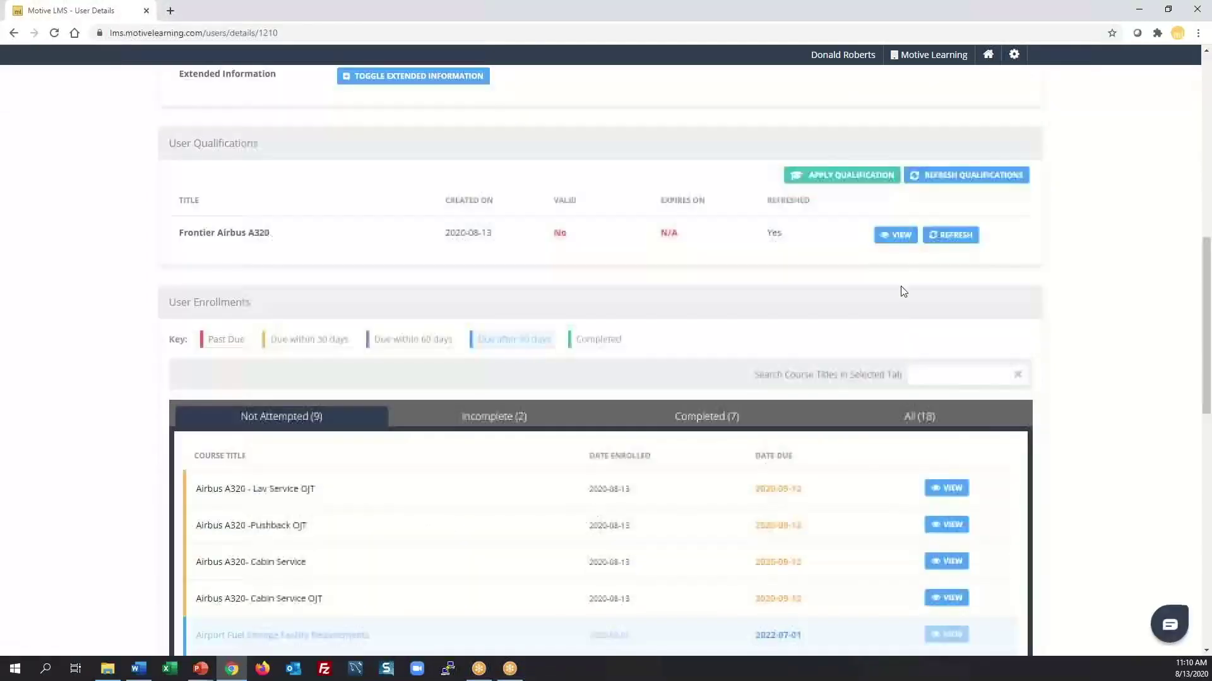
{"action": "left_click", "coordinate": [896, 236]}
{"action": "scroll", "coordinate": [944, 505], "scroll_direction": "down", "scroll_amount": 6}
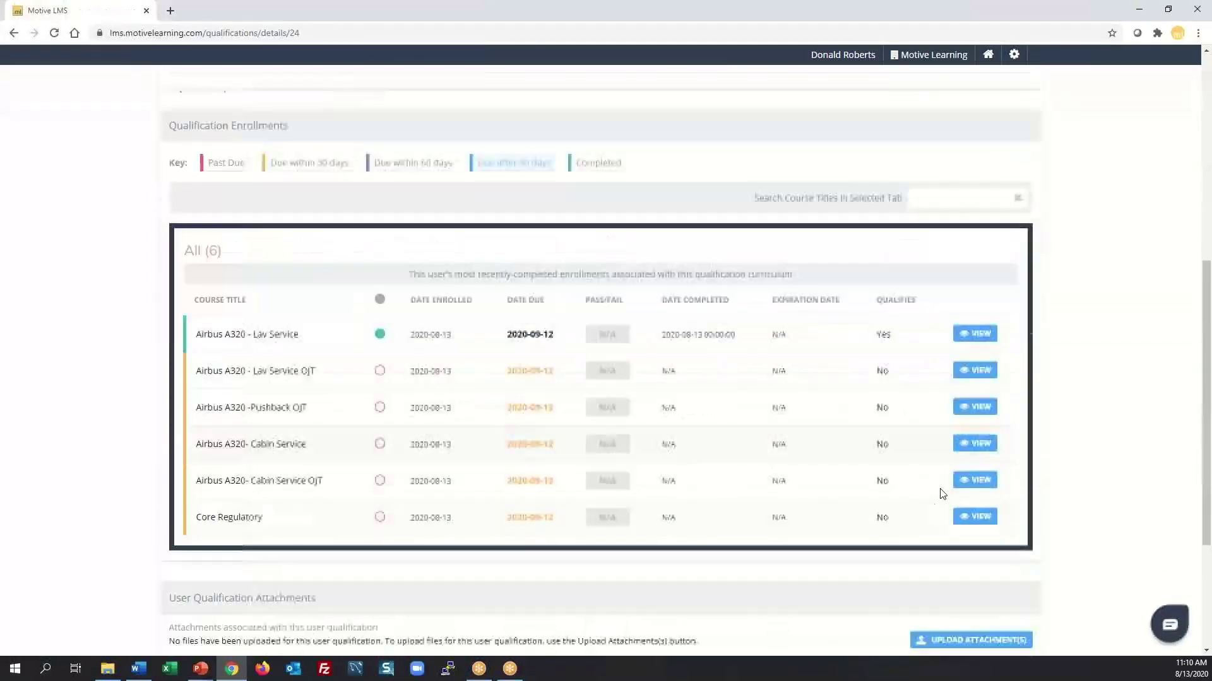
Update the Airbus A320 - Lav Service OJT enrollment to status Completed with completion date 2020-08-13.
{"action": "left_click", "coordinate": [975, 368]}
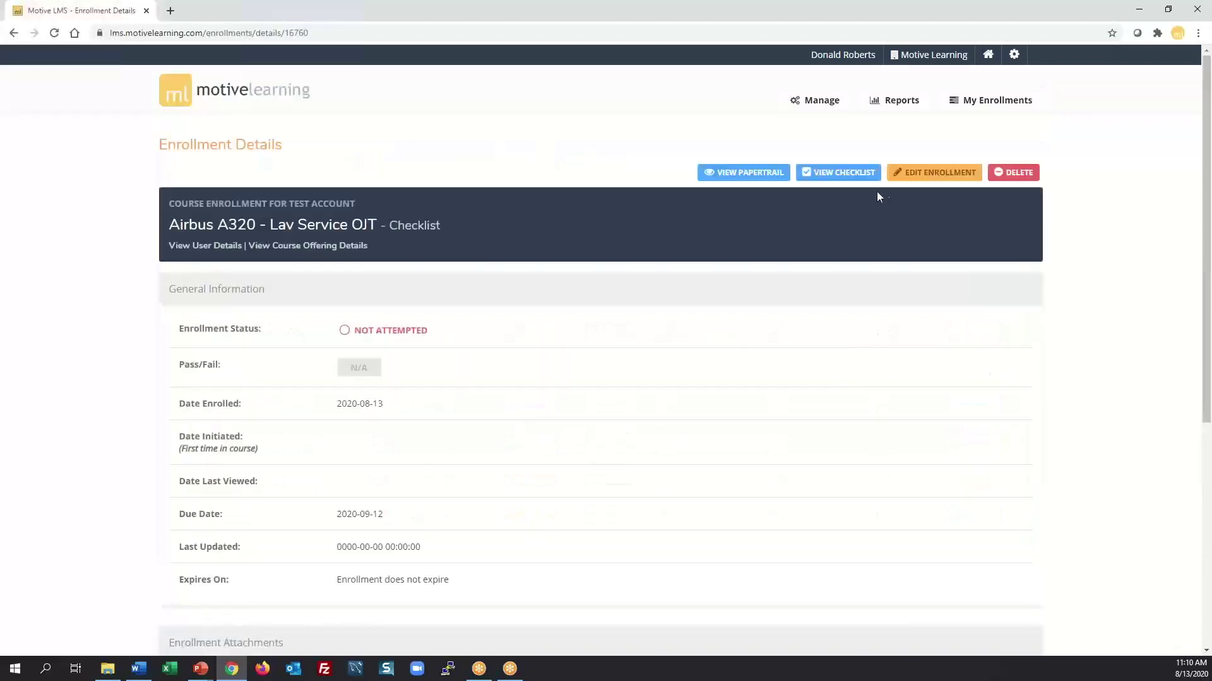
{"action": "left_click", "coordinate": [921, 178]}
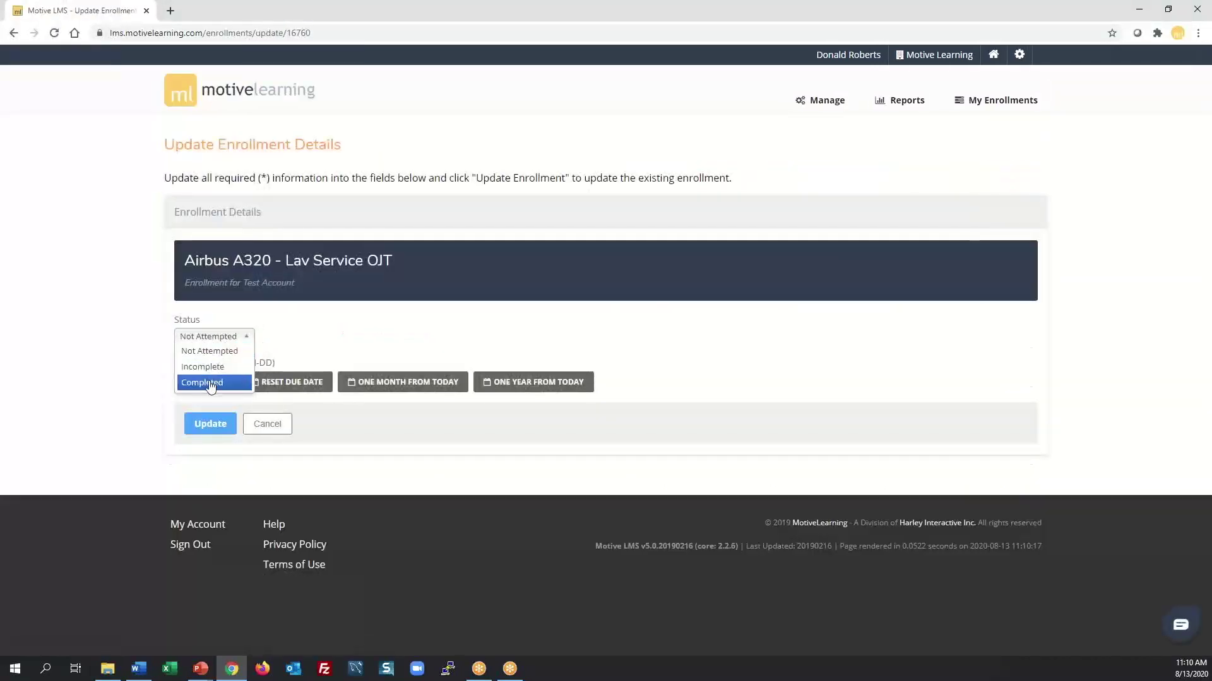
{"action": "left_click", "coordinate": [210, 383]}
{"action": "left_click", "coordinate": [237, 416]}
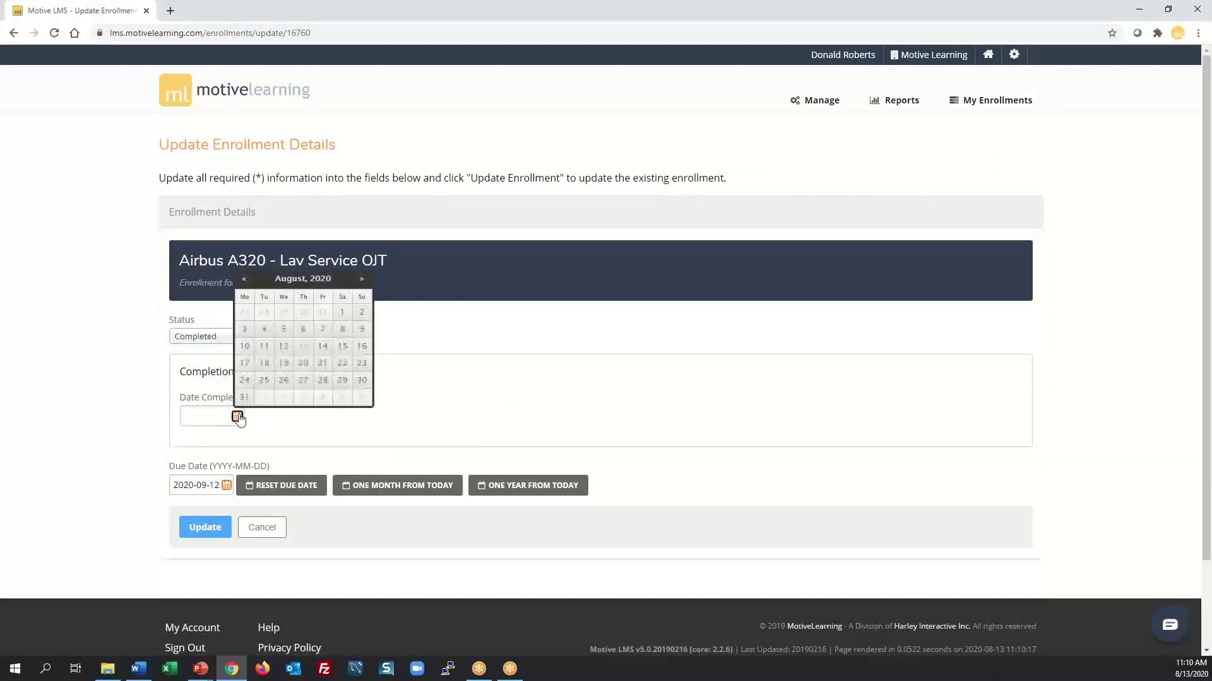
{"action": "left_click", "coordinate": [303, 346]}
{"action": "left_click", "coordinate": [199, 532]}
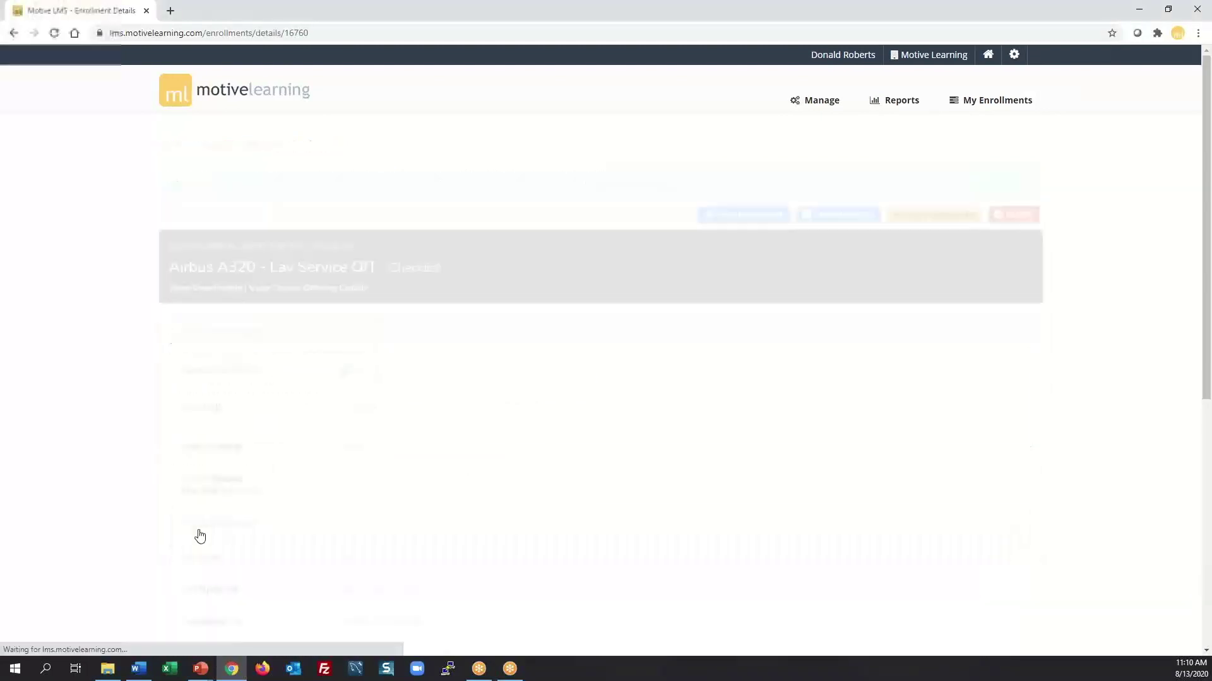
Go back to Test Account's user details and open the Frontier Airbus A320 qualification's list of course enrollments.
{"action": "scroll", "coordinate": [411, 241], "scroll_direction": "down", "scroll_amount": 4}
{"action": "scroll", "coordinate": [252, 180], "scroll_direction": "up", "scroll_amount": 3}
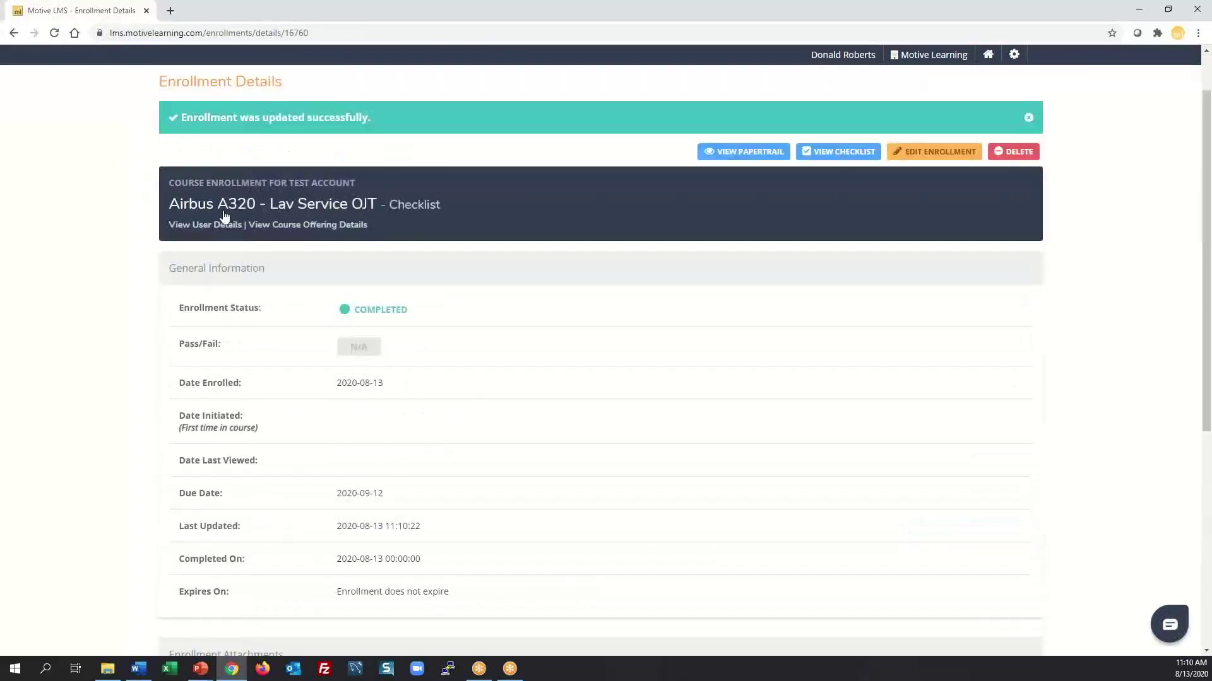
{"action": "left_click", "coordinate": [224, 221]}
{"action": "scroll", "coordinate": [839, 360], "scroll_direction": "down", "scroll_amount": 7}
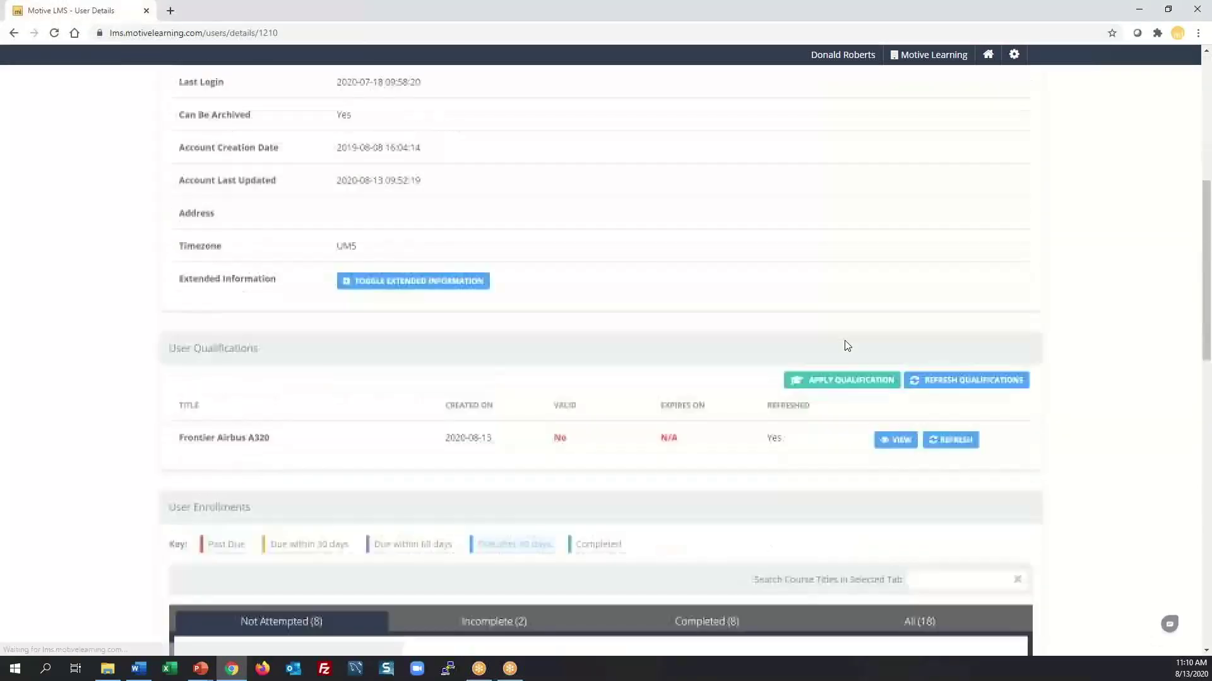
{"action": "left_click", "coordinate": [896, 439]}
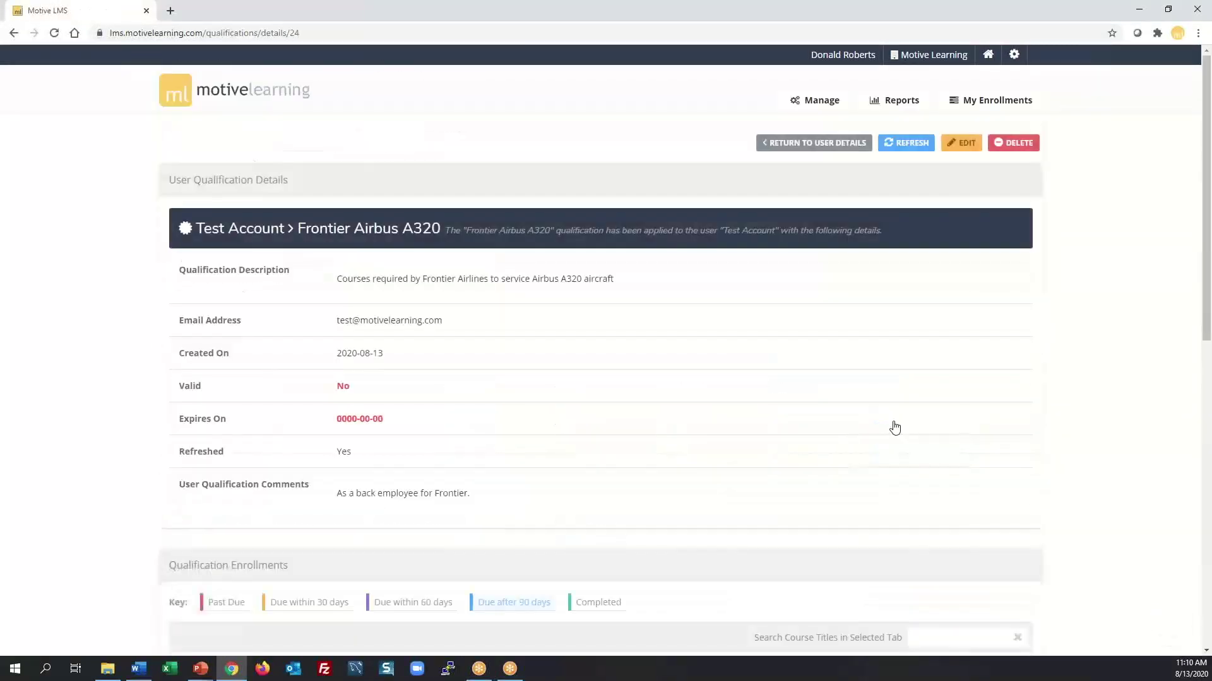
{"action": "scroll", "coordinate": [890, 410], "scroll_direction": "down", "scroll_amount": 8}
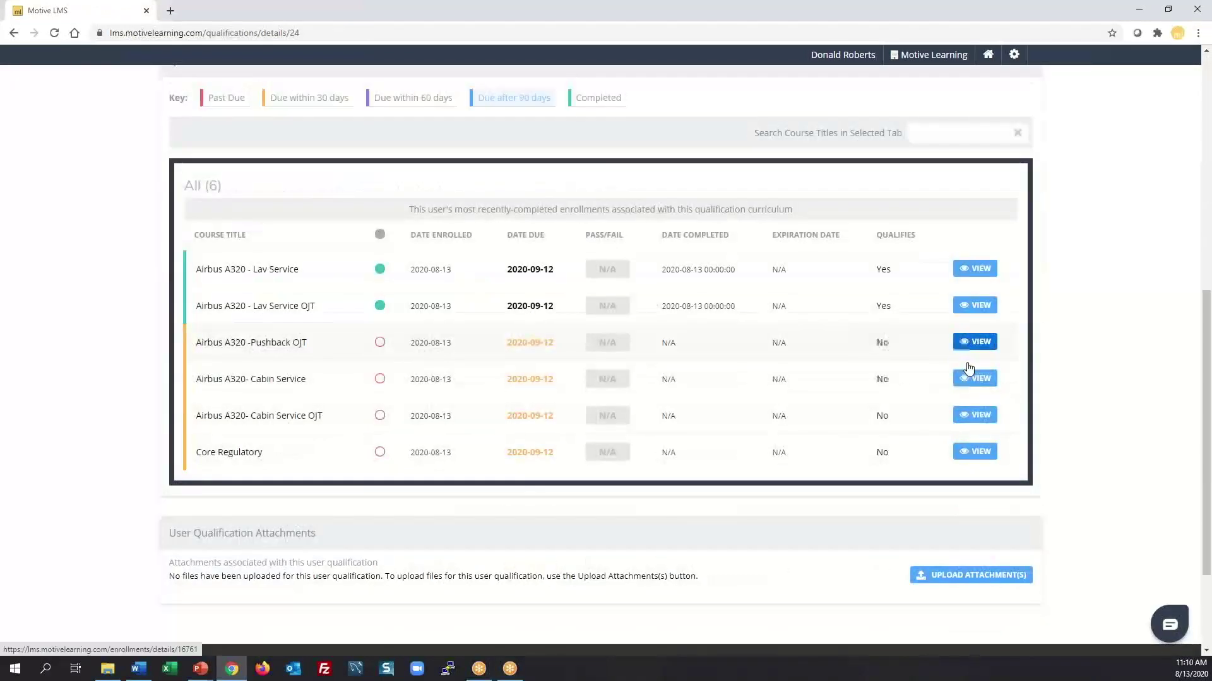
Update the Airbus A320 -Pushback OJT enrollment to status Completed with completion date 2020-08-13.
{"action": "left_click", "coordinate": [974, 342]}
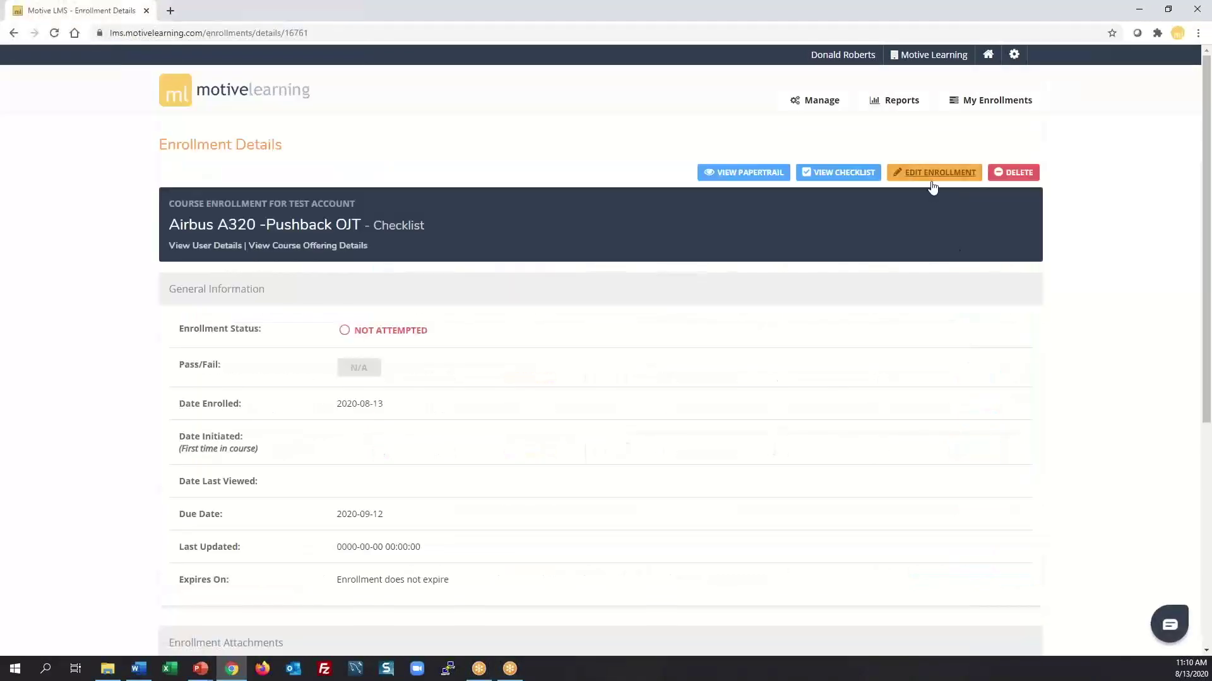
{"action": "left_click", "coordinate": [932, 178]}
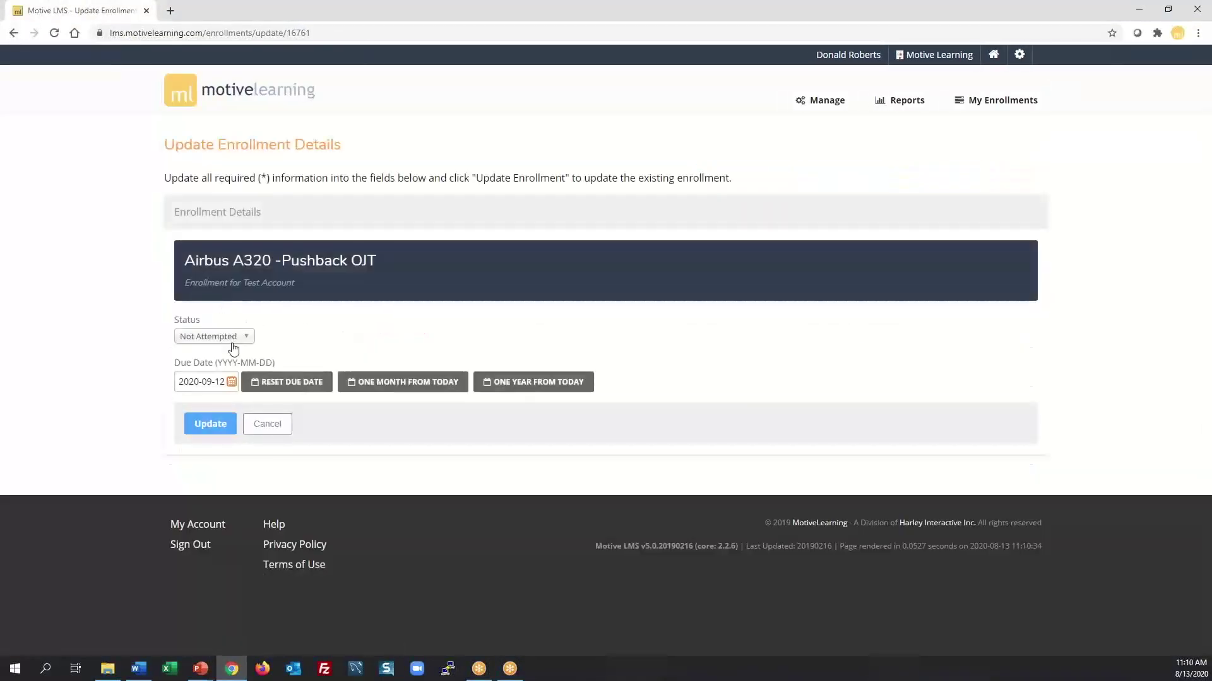
{"action": "left_click", "coordinate": [218, 383]}
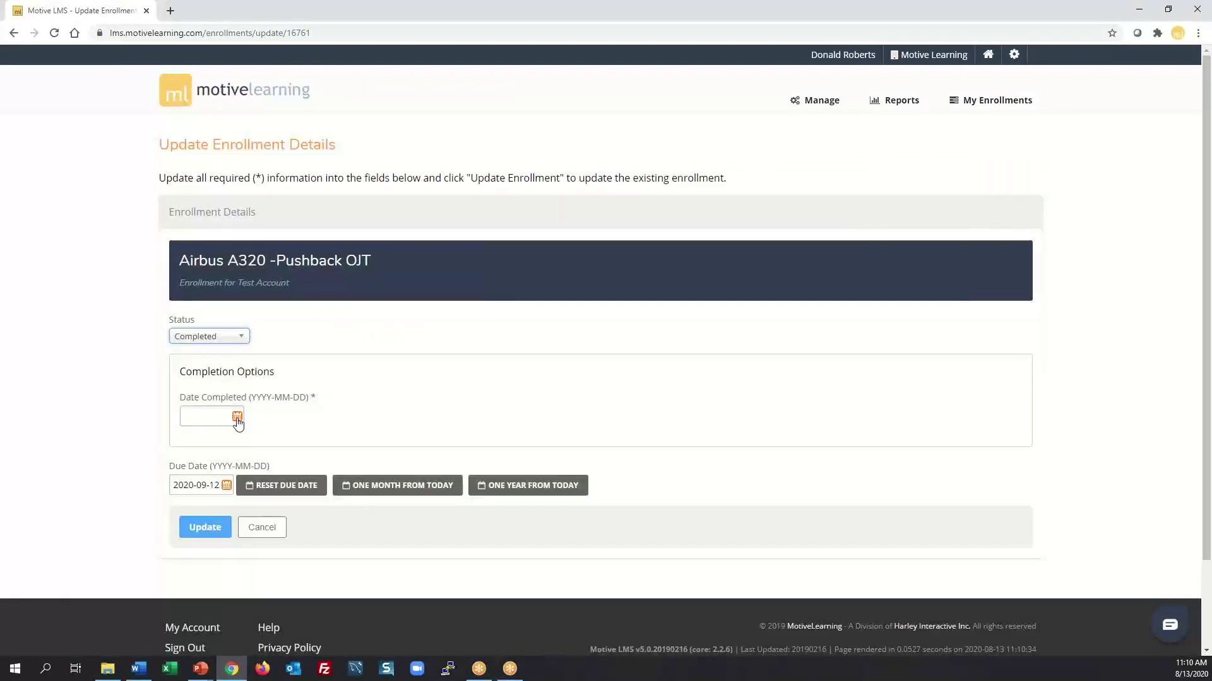
{"action": "left_click", "coordinate": [237, 417]}
{"action": "left_click", "coordinate": [303, 347]}
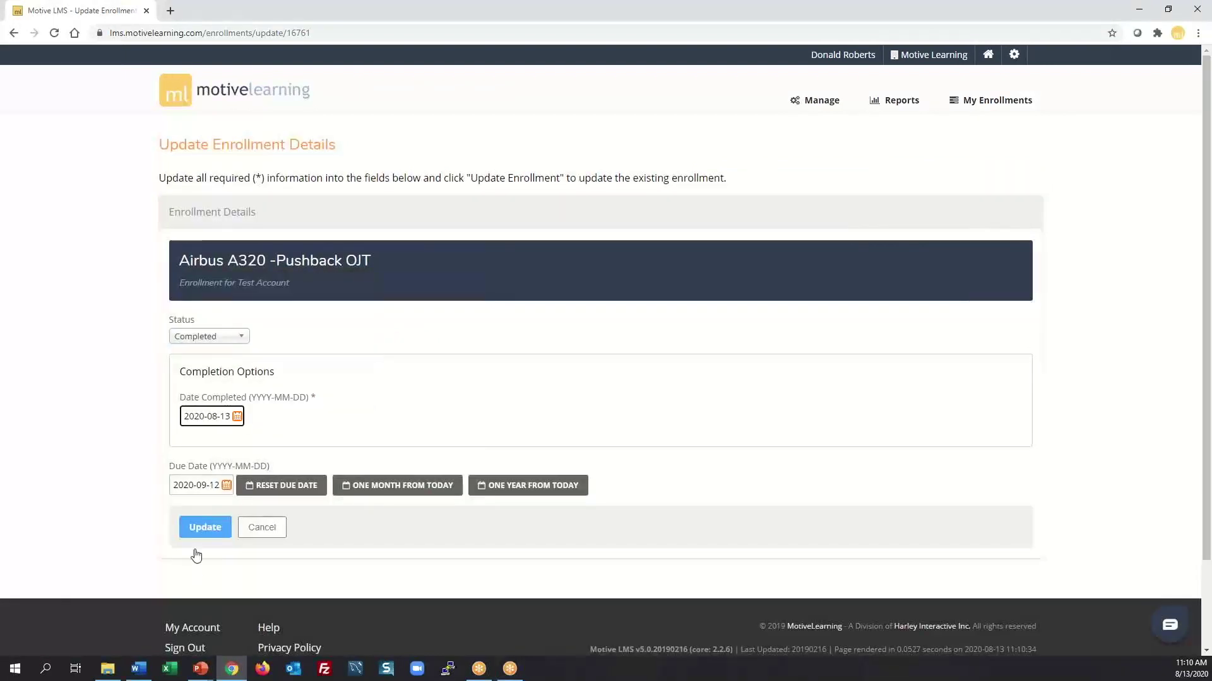
{"action": "left_click", "coordinate": [201, 530]}
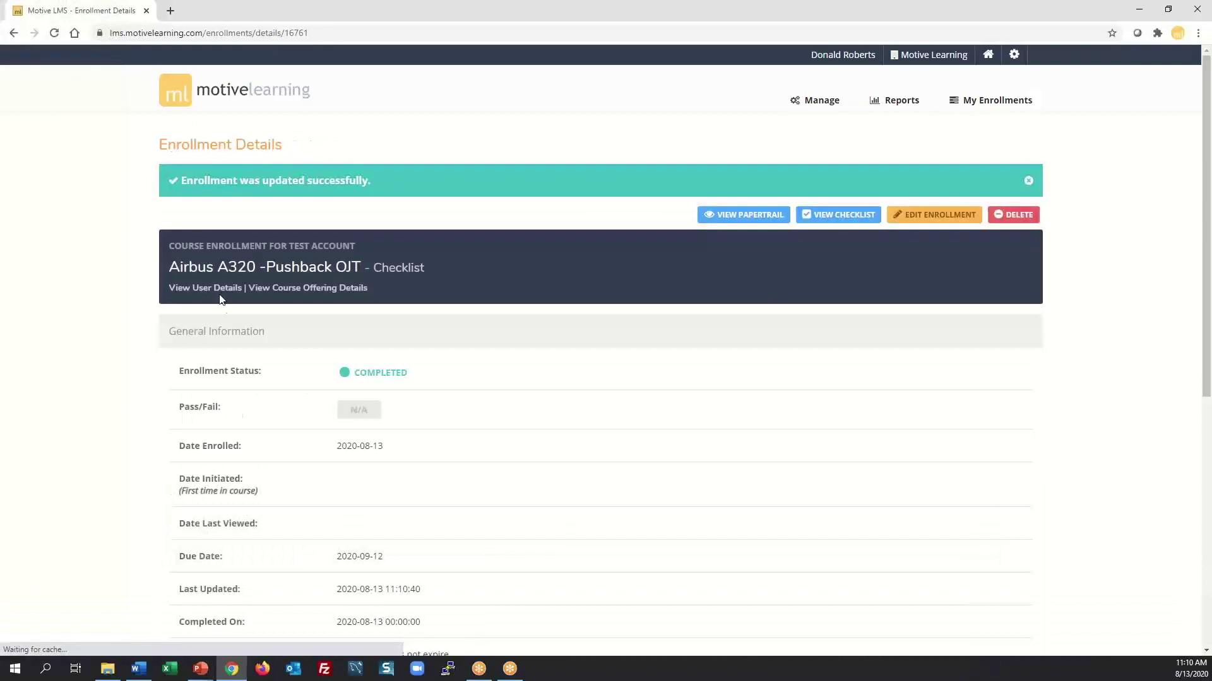
Return from the Pushback OJT enrollment to Test Account's user details and reopen the enrollments of its Frontier Airbus A320 qualification.
{"action": "left_click", "coordinate": [214, 289]}
{"action": "scroll", "coordinate": [820, 449], "scroll_direction": "down", "scroll_amount": 5}
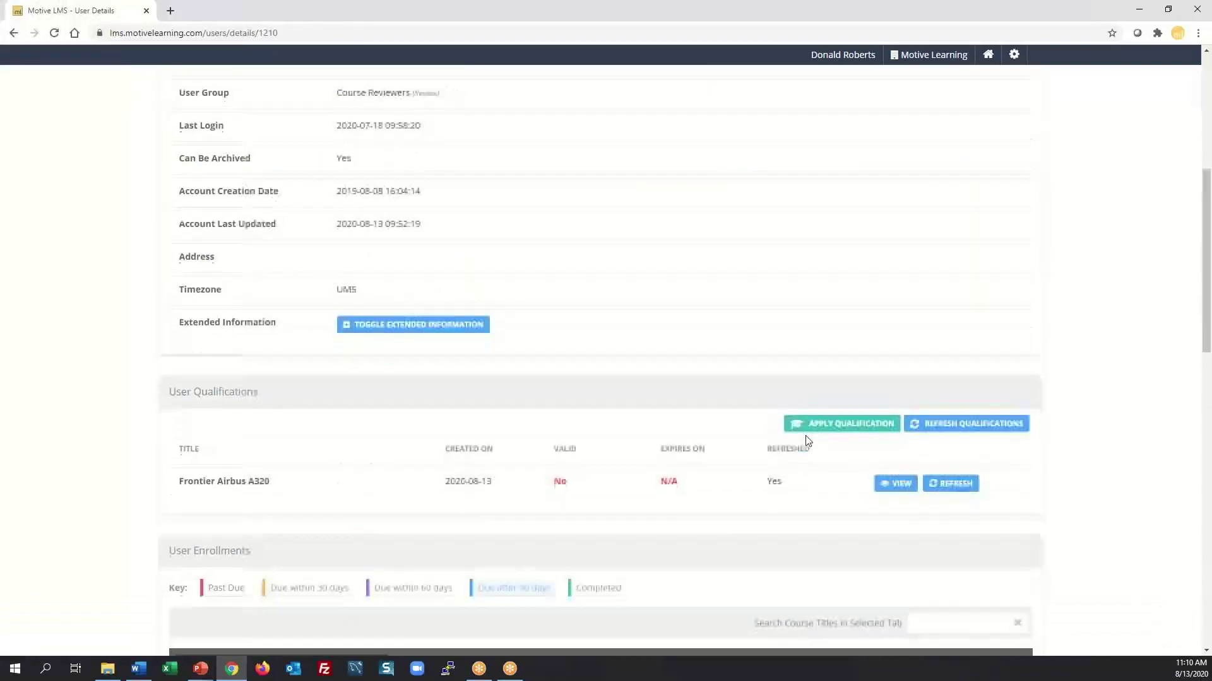
{"action": "scroll", "coordinate": [808, 440], "scroll_direction": "down", "scroll_amount": 2}
{"action": "left_click", "coordinate": [900, 358]}
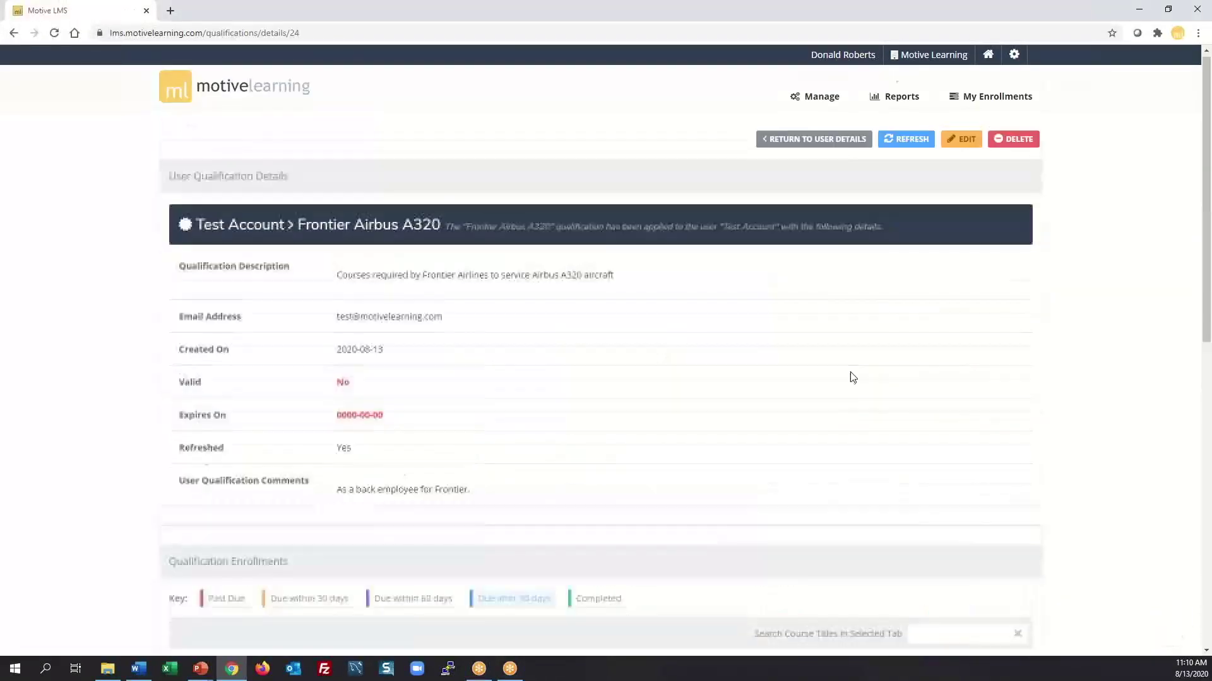
{"action": "scroll", "coordinate": [852, 377], "scroll_direction": "down", "scroll_amount": 7}
Update the Airbus A320- Cabin Service enrollment to status Completed with completion date 2020-08-13.
{"action": "left_click", "coordinate": [978, 438]}
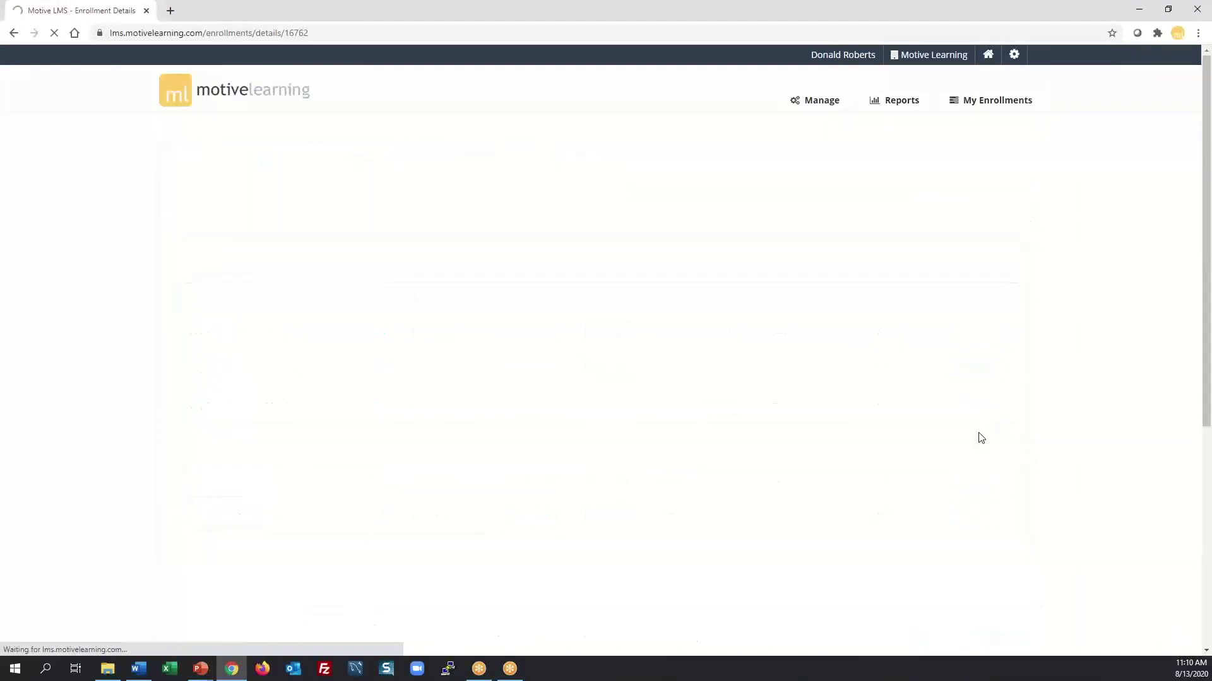
{"action": "left_click", "coordinate": [934, 172]}
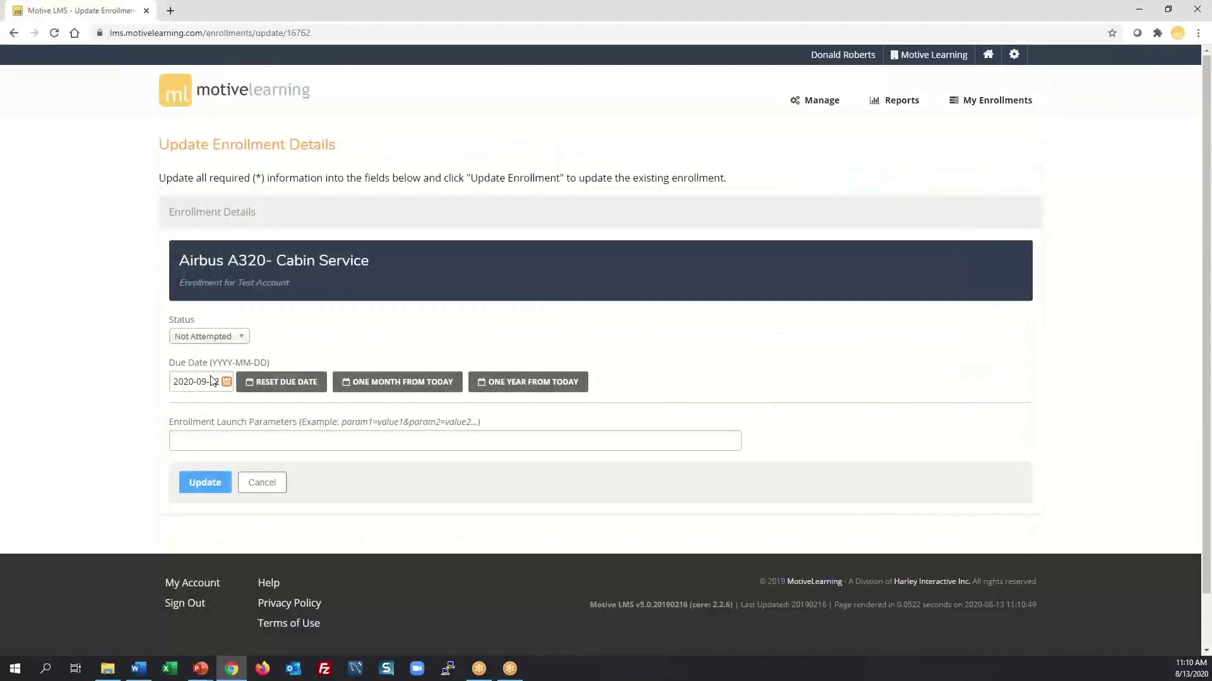
{"action": "left_click", "coordinate": [234, 336]}
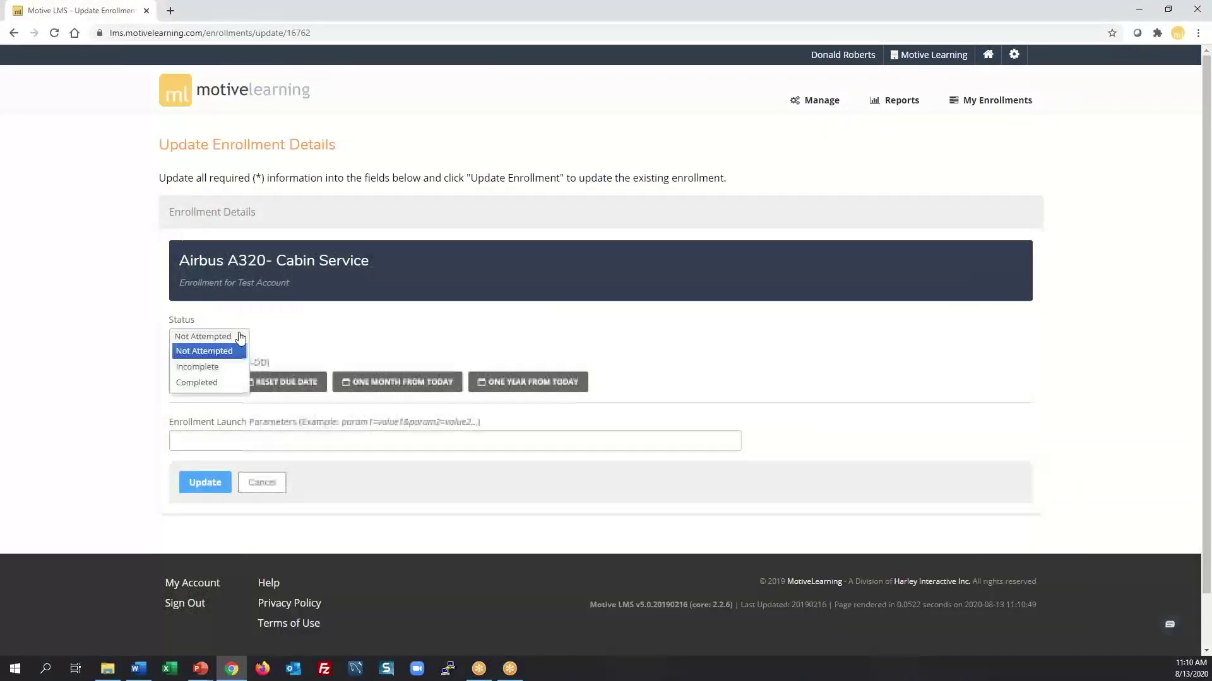
{"action": "left_click", "coordinate": [212, 385]}
{"action": "left_click", "coordinate": [237, 416]}
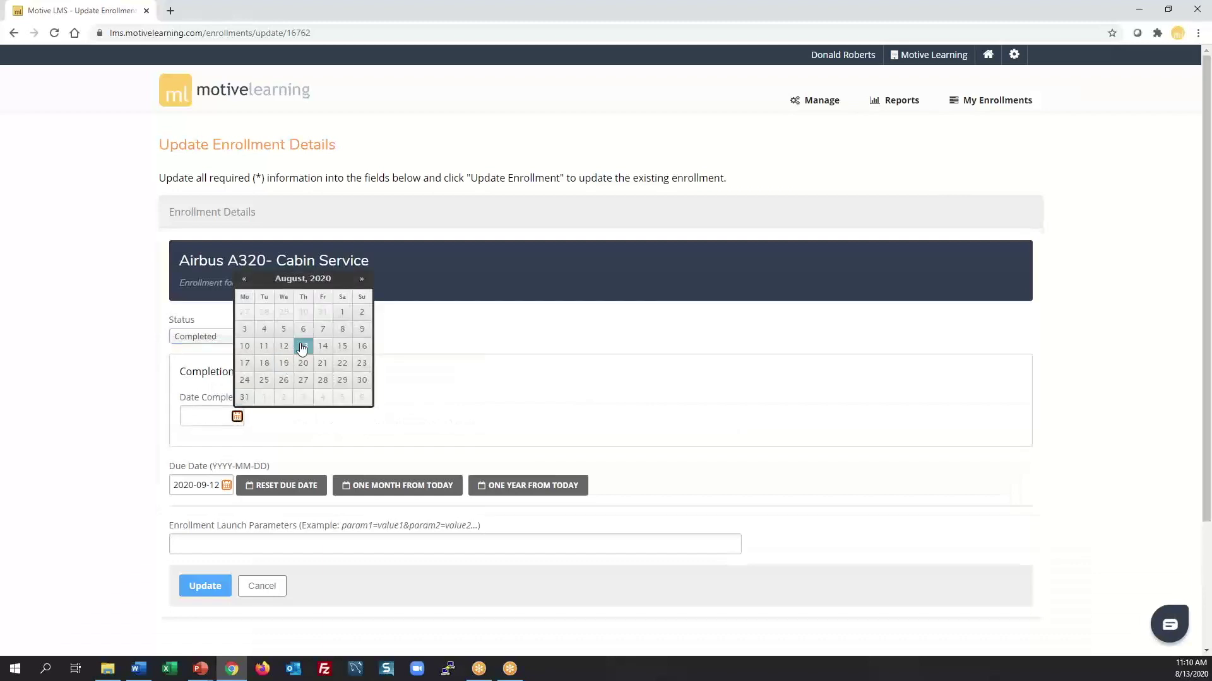
{"action": "left_click", "coordinate": [302, 348]}
{"action": "left_click", "coordinate": [204, 590]}
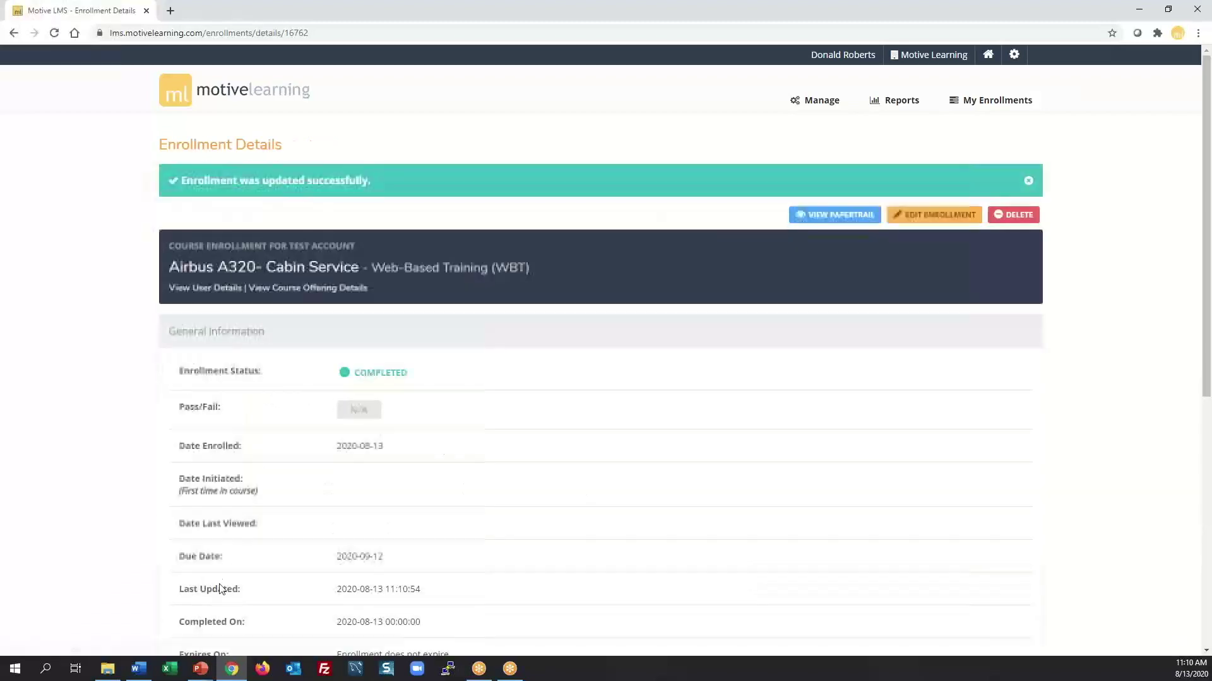
Return from the Cabin Service enrollment to Test Account's user details and reopen its Frontier Airbus A320 qualification enrollments.
{"action": "left_click", "coordinate": [201, 289]}
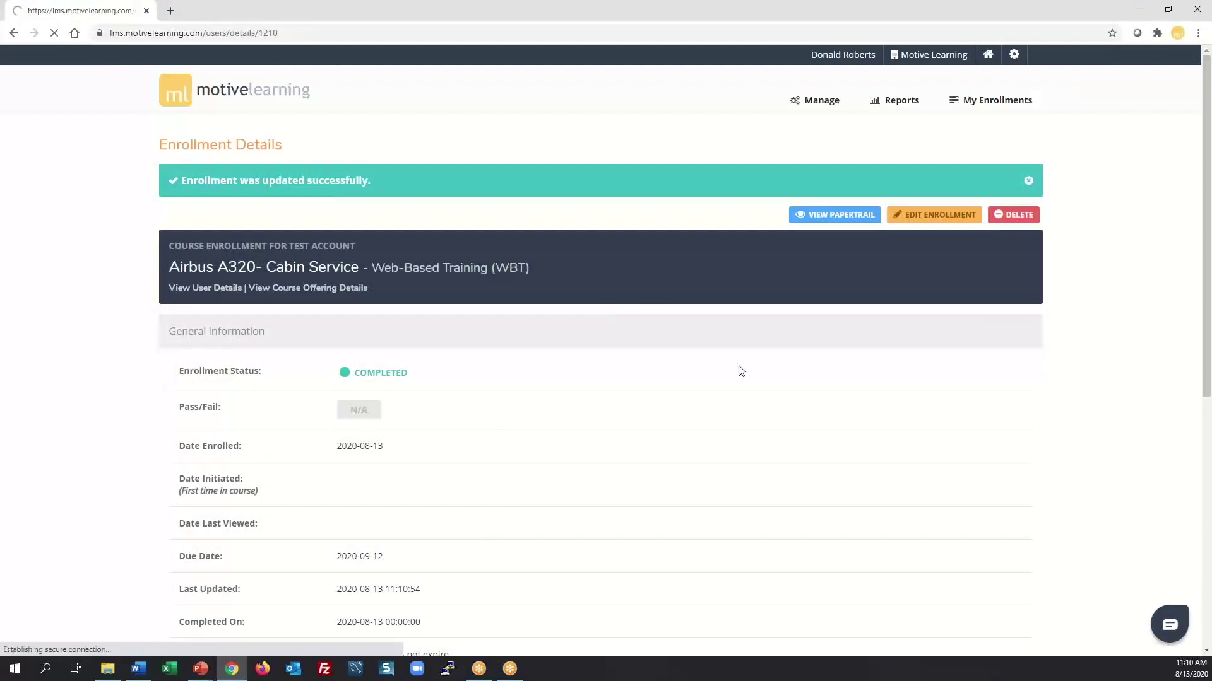
{"action": "scroll", "coordinate": [740, 371], "scroll_direction": "down", "scroll_amount": 8}
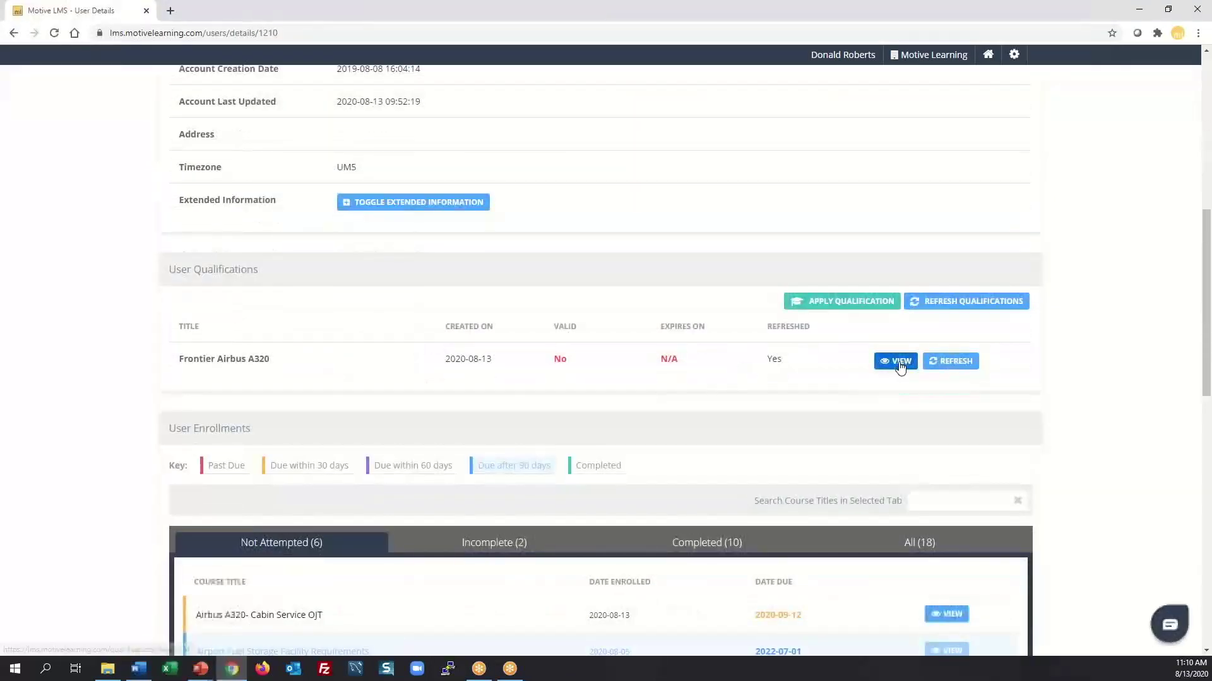
{"action": "left_click", "coordinate": [900, 363]}
{"action": "scroll", "coordinate": [814, 351], "scroll_direction": "down", "scroll_amount": 5}
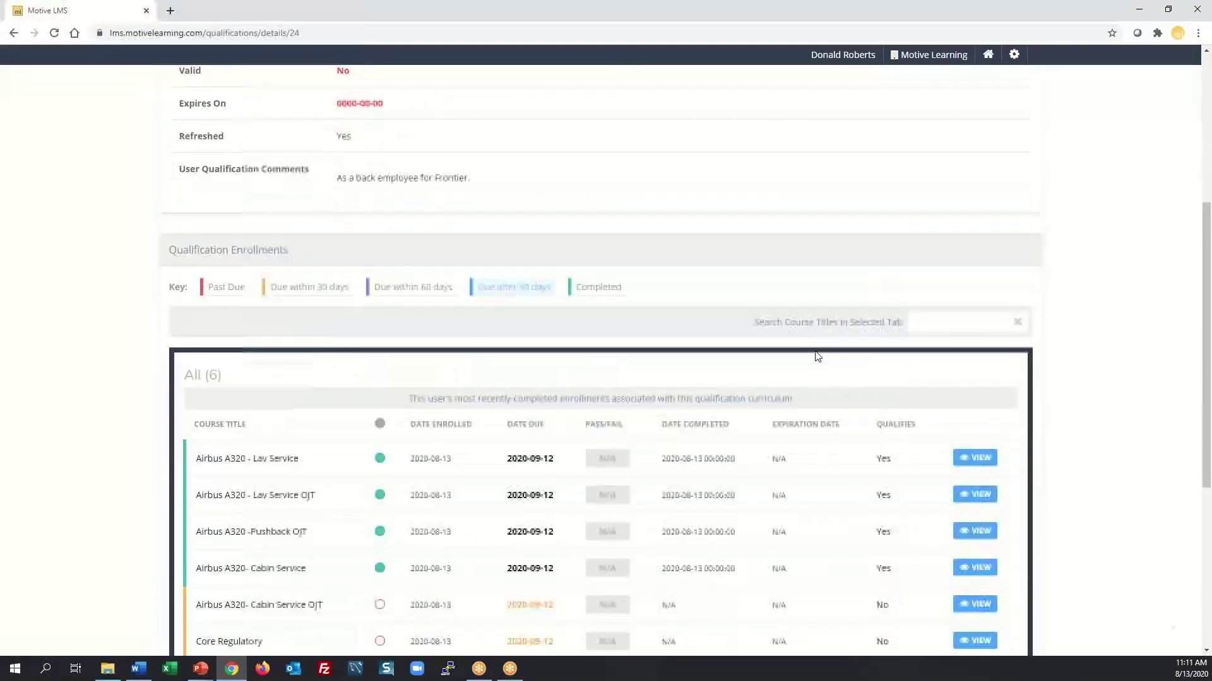
{"action": "scroll", "coordinate": [817, 357], "scroll_direction": "down", "scroll_amount": 1}
Update the Airbus A320- Cabin Service OJT enrollment to status Completed with completion date 2020-08-13.
{"action": "left_click", "coordinate": [975, 543]}
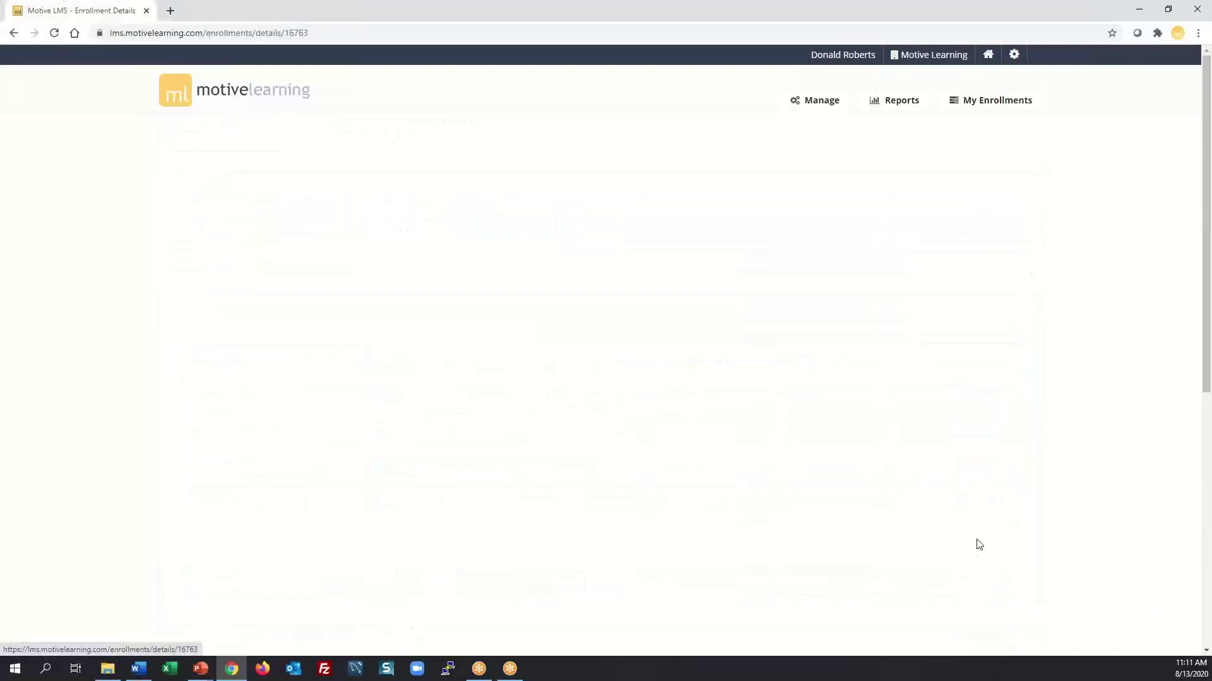
{"action": "left_click", "coordinate": [927, 171]}
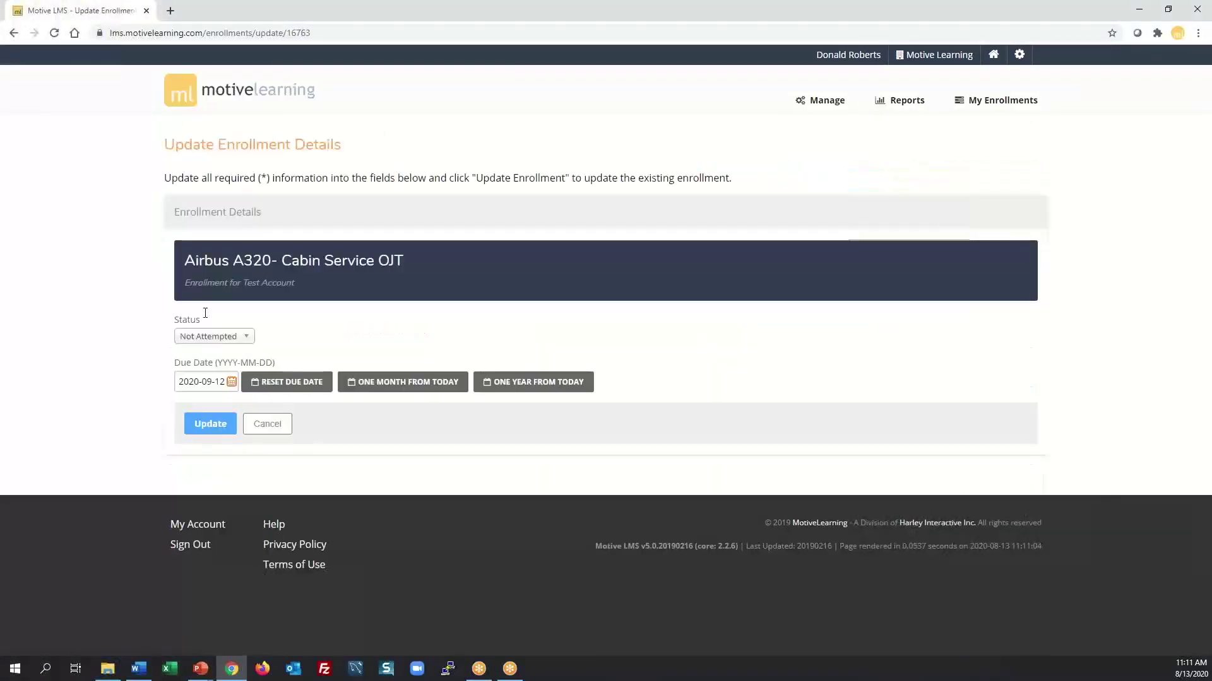
{"action": "left_click", "coordinate": [209, 337]}
{"action": "left_click", "coordinate": [208, 385]}
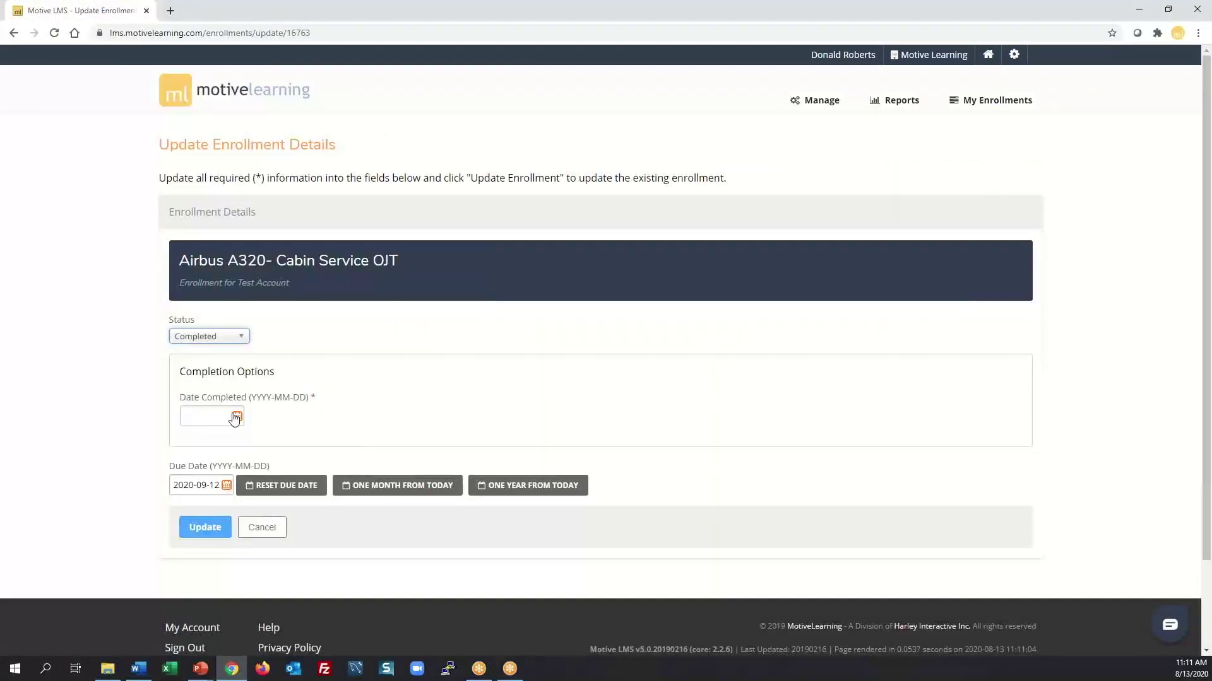
{"action": "left_click", "coordinate": [236, 417]}
{"action": "left_click", "coordinate": [304, 346]}
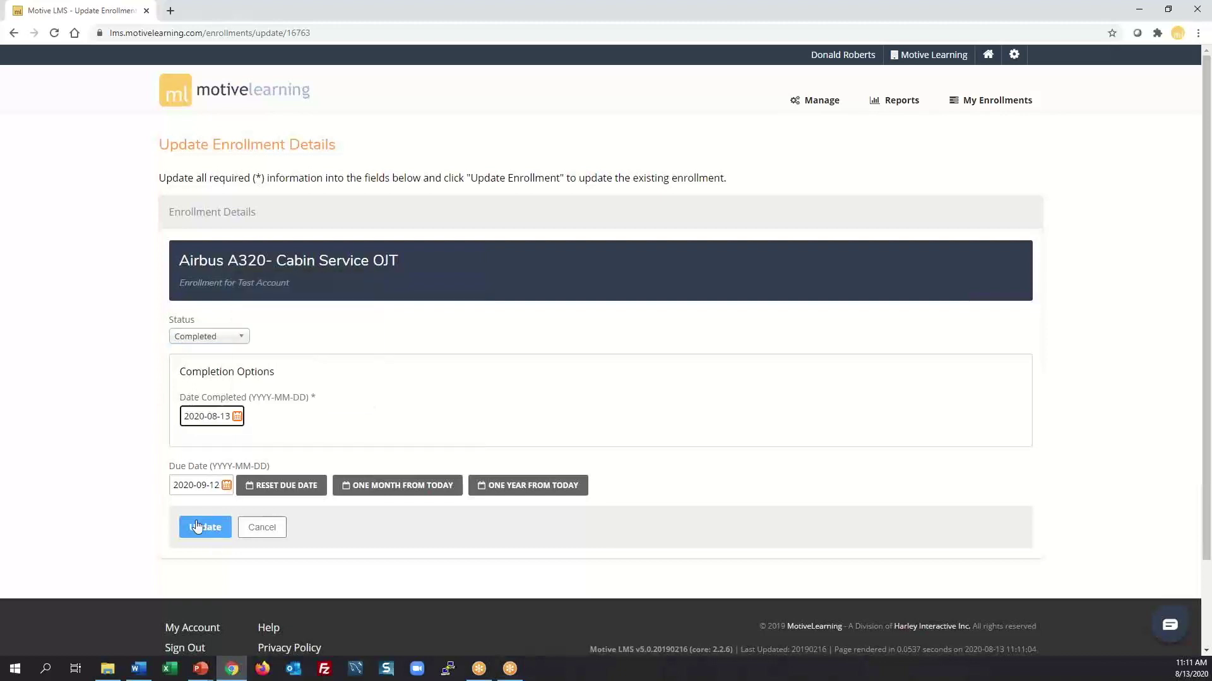
{"action": "left_click", "coordinate": [197, 523]}
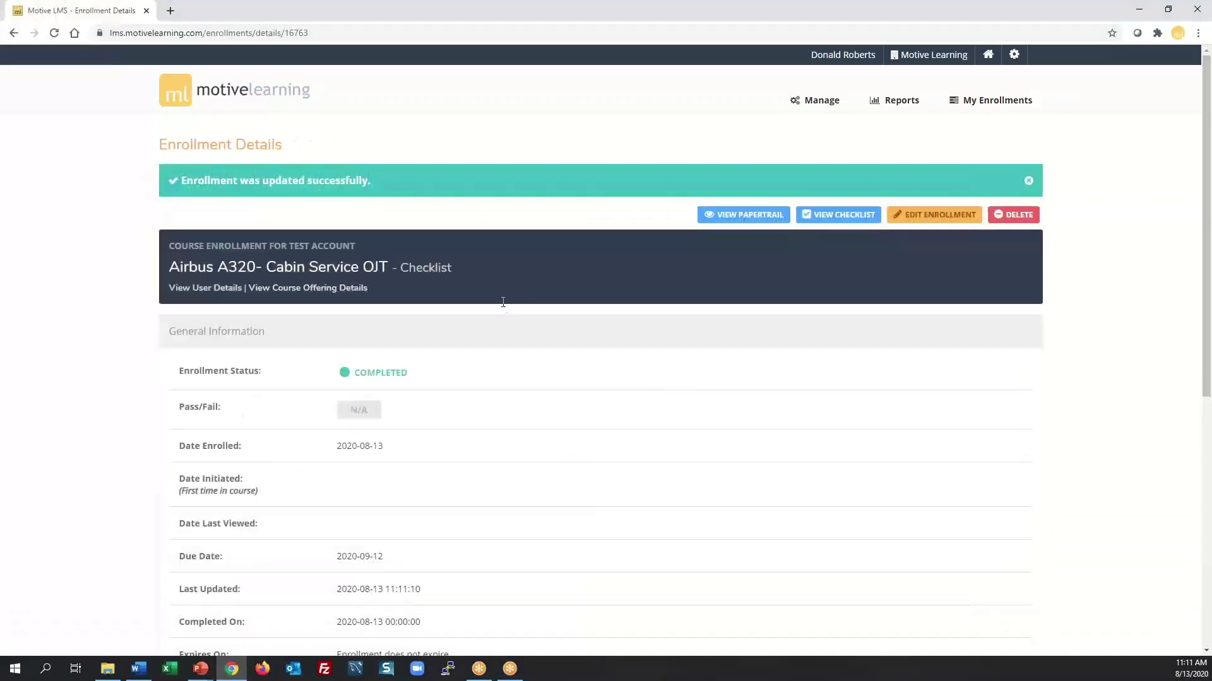
Return from the Cabin Service OJT enrollment to Test Account's user details and reopen the Frontier Airbus A320 qualification enrollments.
{"action": "left_click", "coordinate": [203, 288]}
{"action": "scroll", "coordinate": [770, 366], "scroll_direction": "down", "scroll_amount": 8}
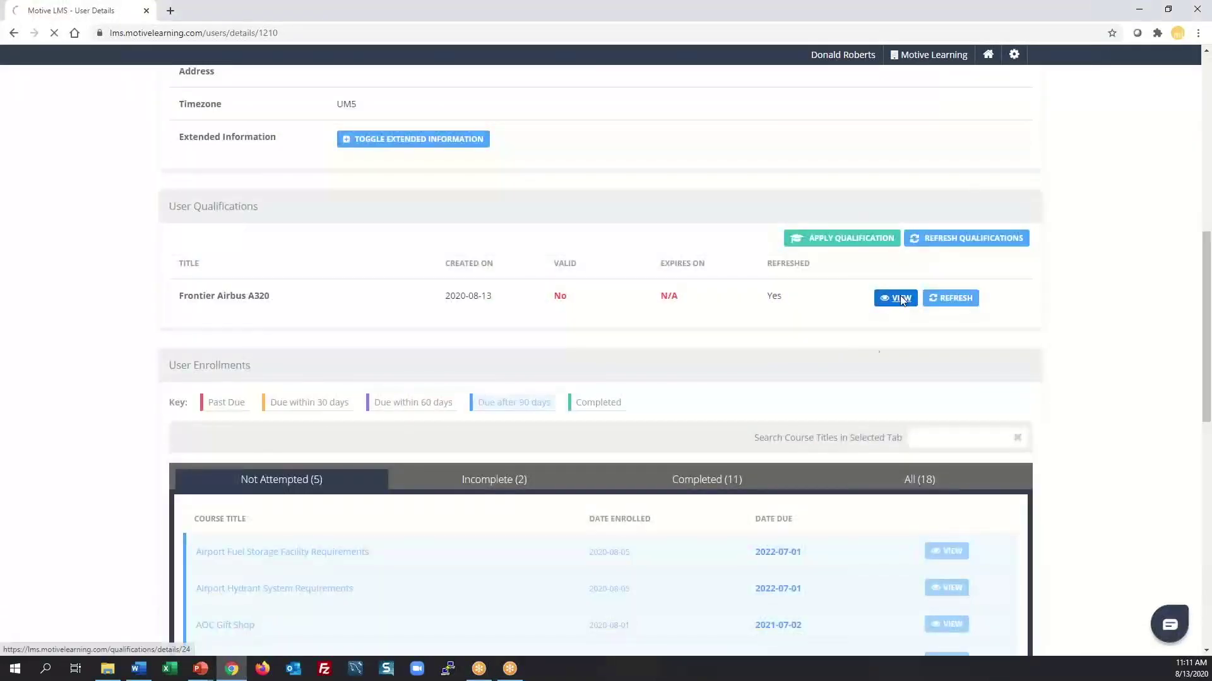
{"action": "left_click", "coordinate": [896, 298]}
{"action": "scroll", "coordinate": [866, 328], "scroll_direction": "down", "scroll_amount": 9}
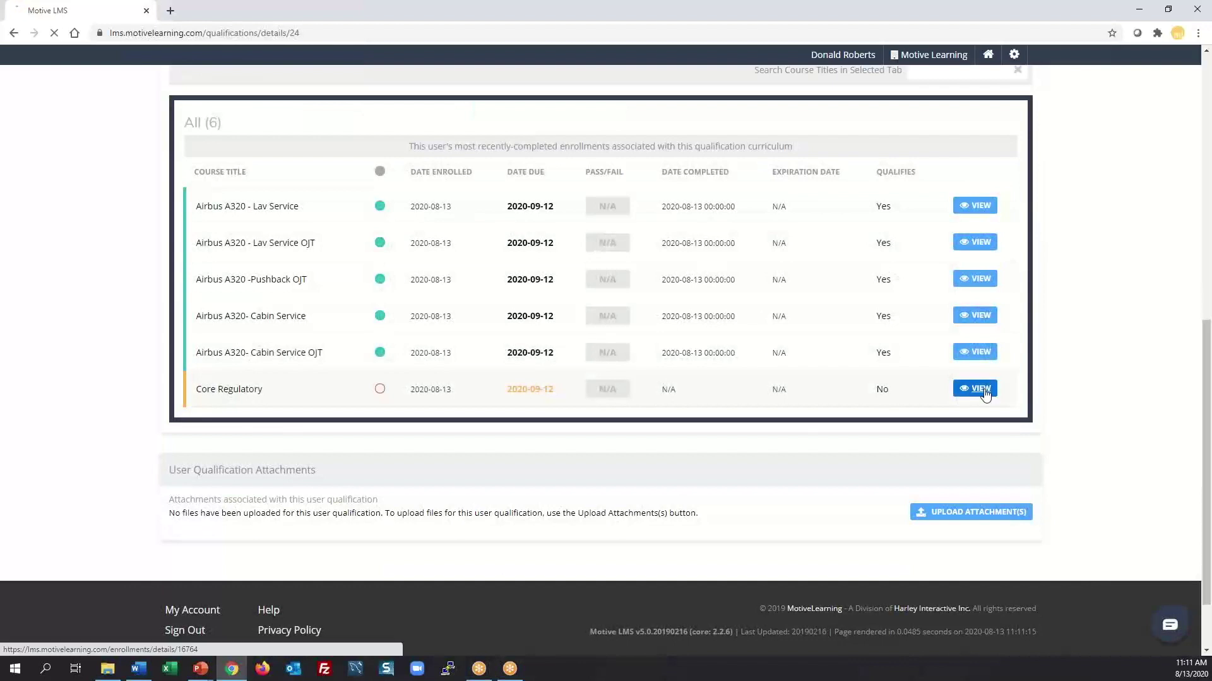
Update the Core Regulatory enrollment to status Completed with completion date 2020-08-13.
{"action": "left_click", "coordinate": [933, 177]}
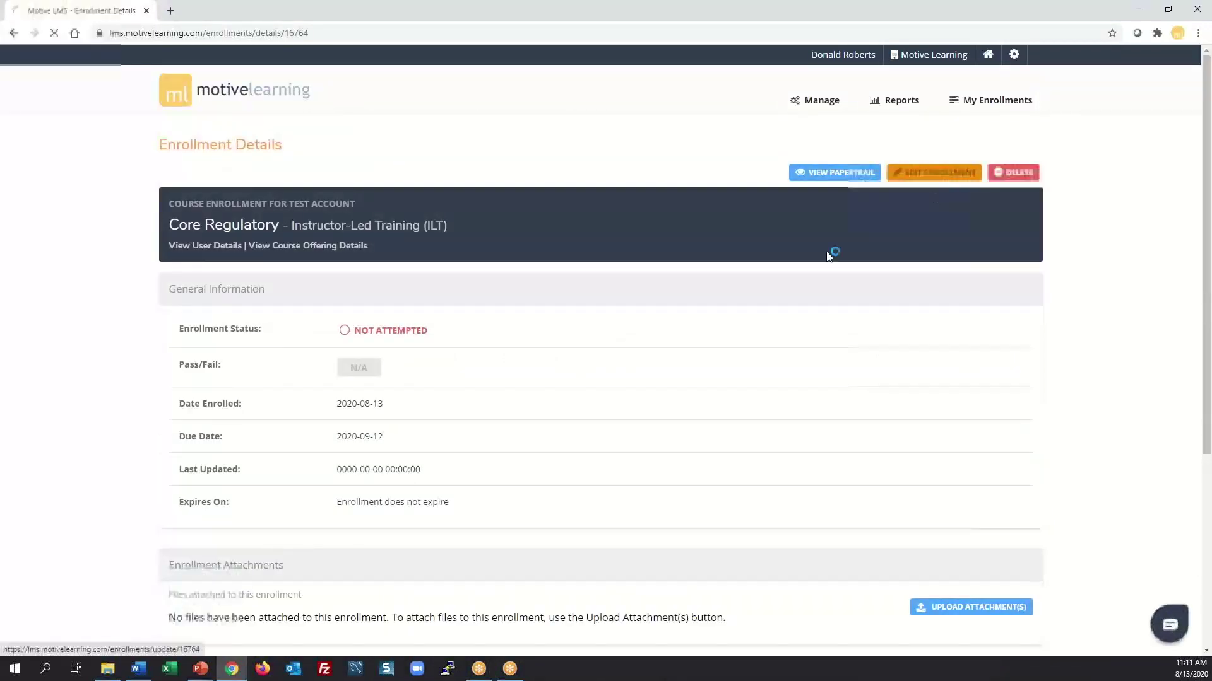
{"action": "left_click", "coordinate": [235, 339]}
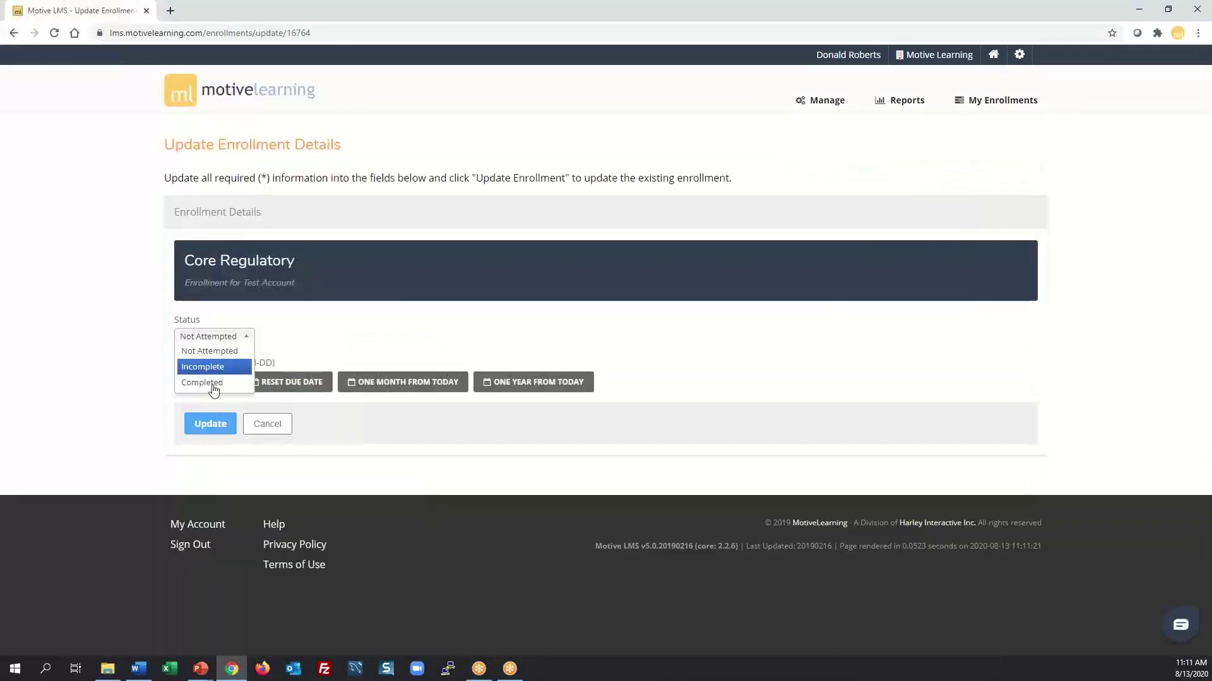
{"action": "left_click", "coordinate": [214, 383]}
{"action": "left_click", "coordinate": [236, 417]}
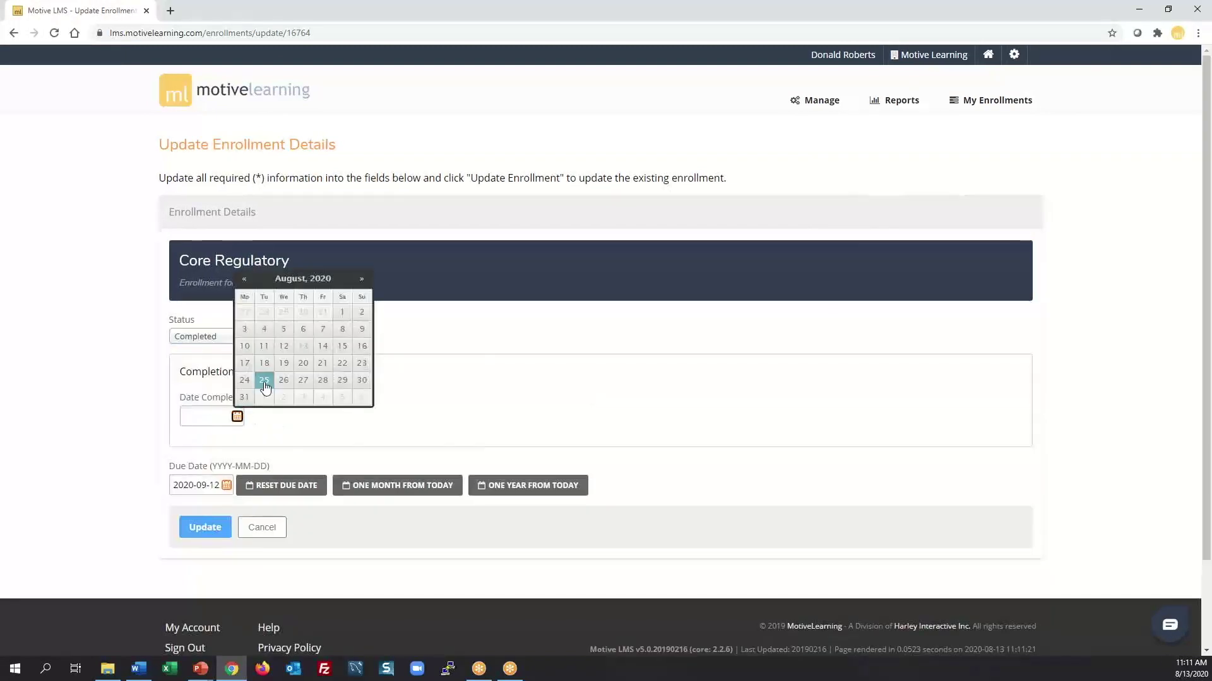
{"action": "left_click", "coordinate": [323, 358]}
{"action": "left_click", "coordinate": [201, 528]}
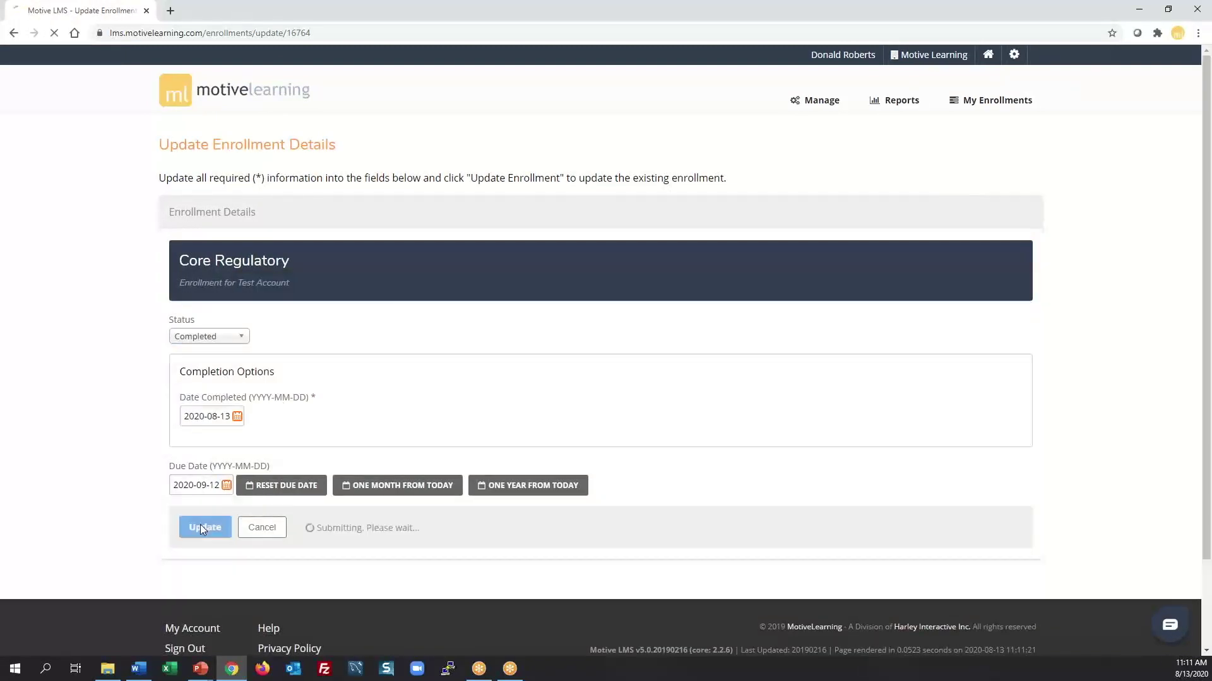
Return to Test Account's user details and check the Frontier Airbus A320 qualification's validity, its course enrollments and its details.
{"action": "left_click", "coordinate": [210, 287]}
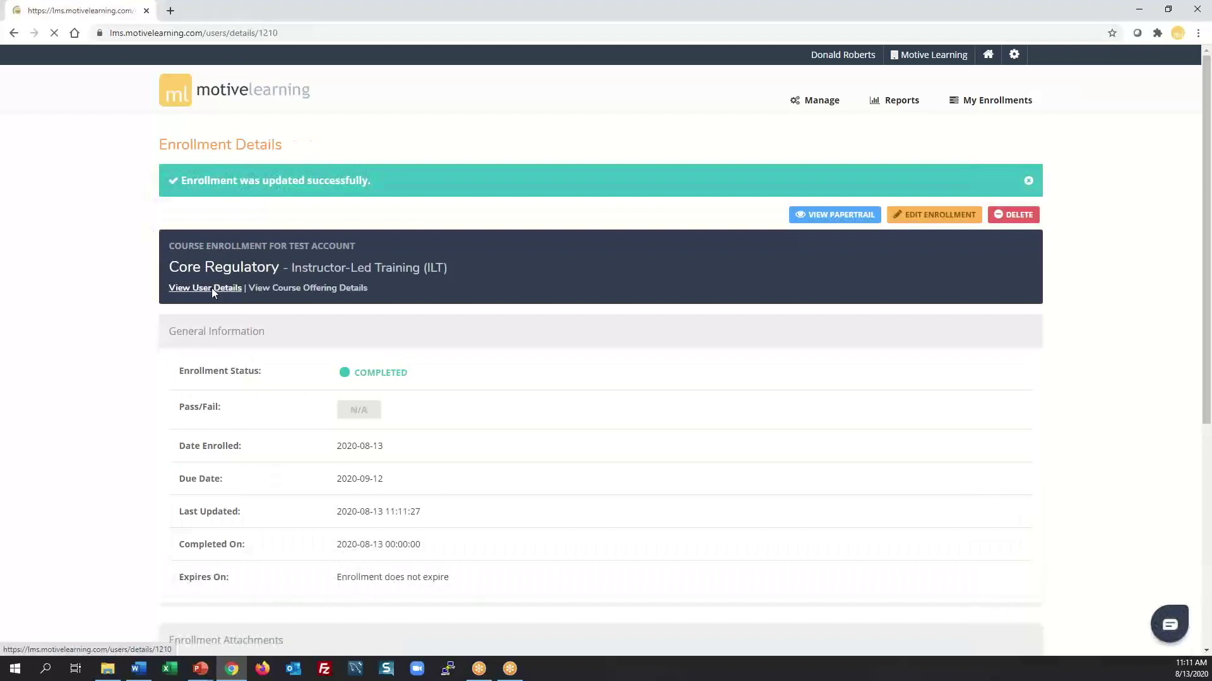
{"action": "scroll", "coordinate": [770, 392], "scroll_direction": "down", "scroll_amount": 4}
{"action": "scroll", "coordinate": [782, 362], "scroll_direction": "down", "scroll_amount": 4}
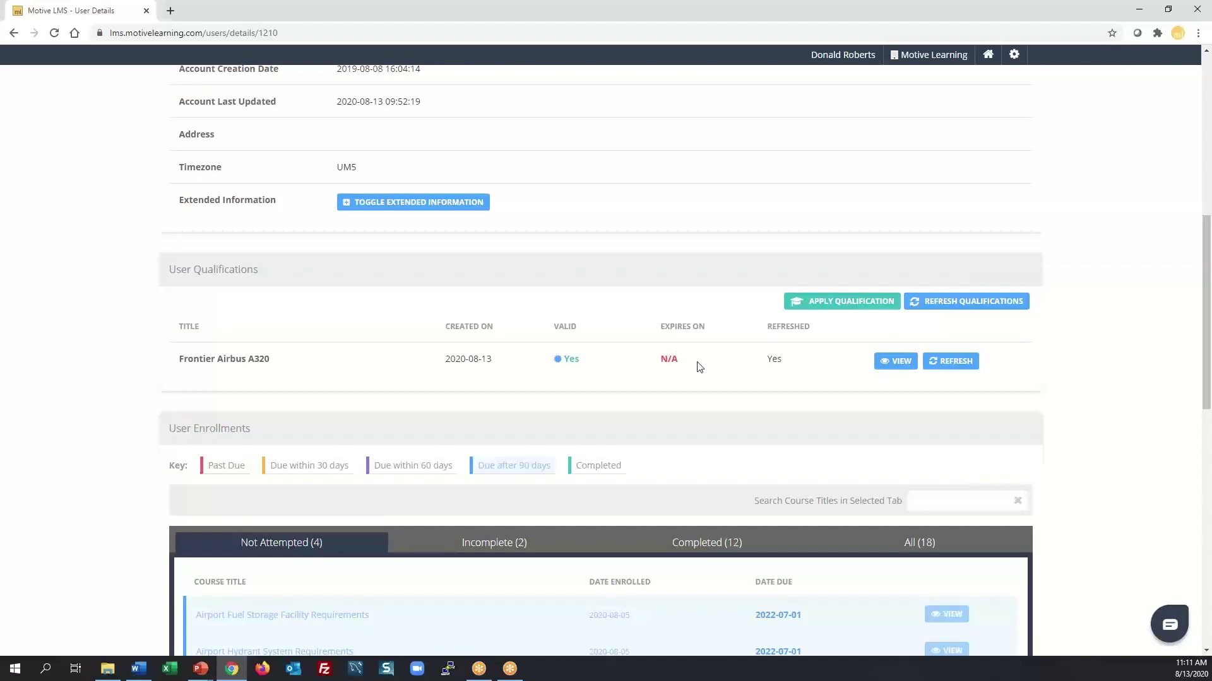
{"action": "left_click", "coordinate": [906, 372]}
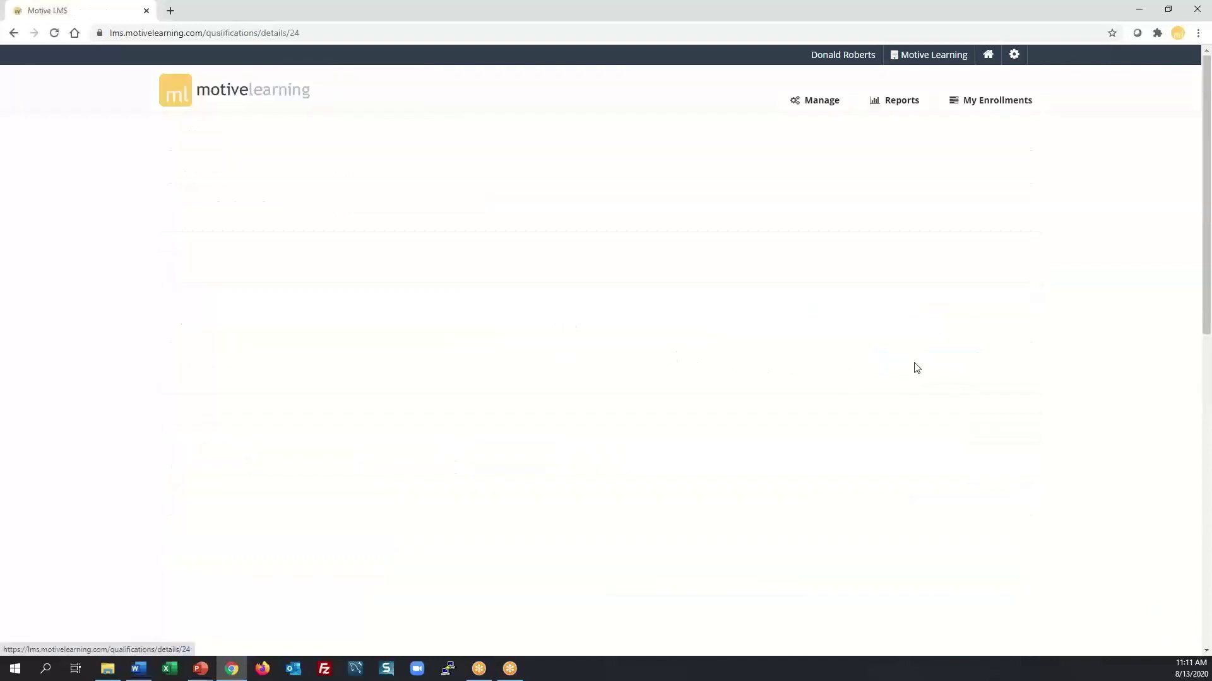
{"action": "scroll", "coordinate": [773, 352], "scroll_direction": "down", "scroll_amount": 4}
{"action": "scroll", "coordinate": [775, 352], "scroll_direction": "down", "scroll_amount": 4}
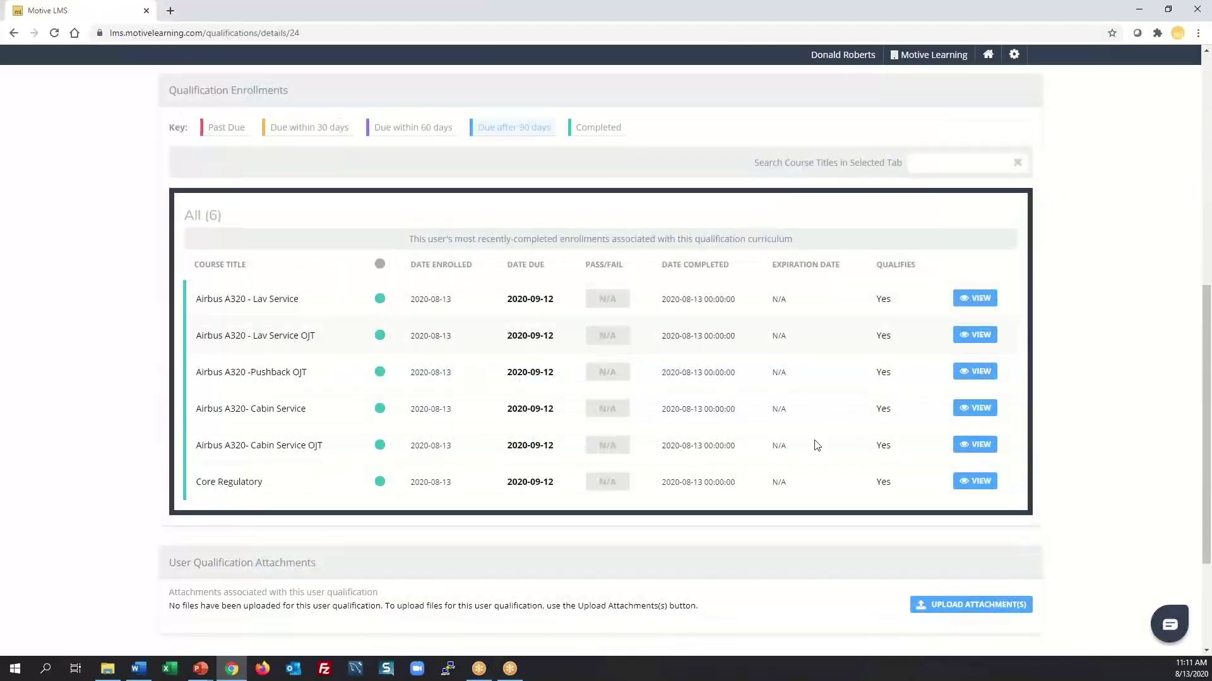
{"action": "scroll", "coordinate": [814, 448], "scroll_direction": "up", "scroll_amount": 2}
{"action": "scroll", "coordinate": [814, 447], "scroll_direction": "up", "scroll_amount": 6}
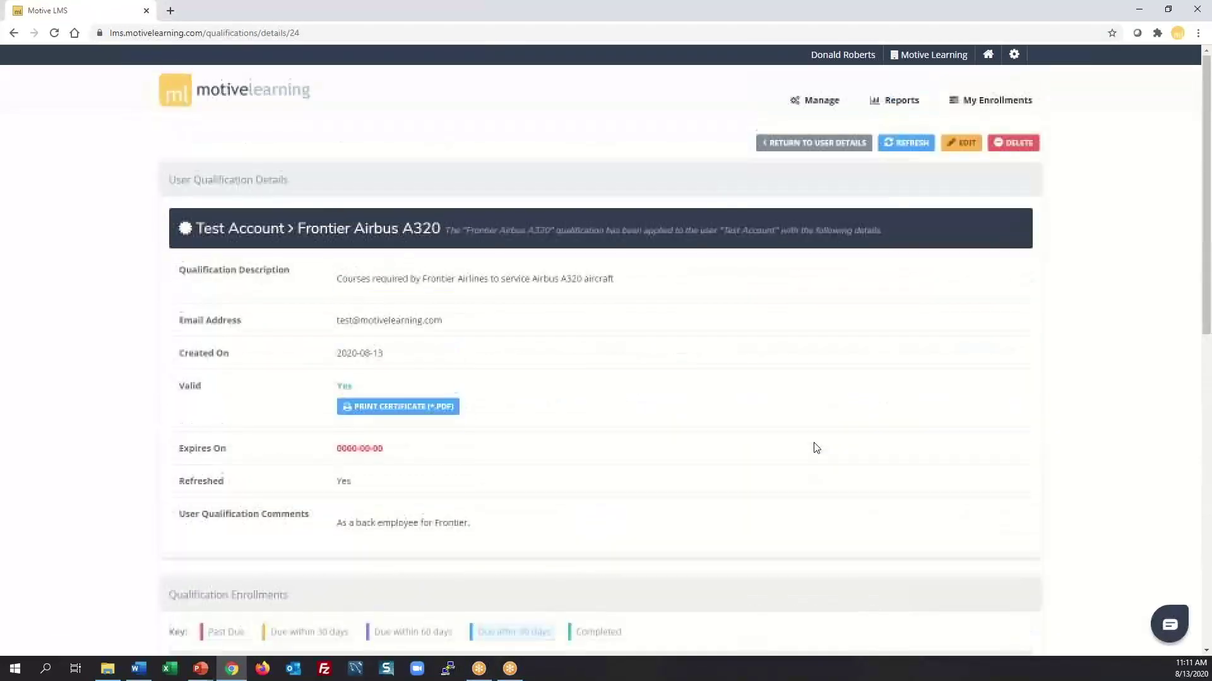
Return to Test Account's user details and apply the Hydrant Cart qualification to the account.
{"action": "left_click", "coordinate": [836, 145]}
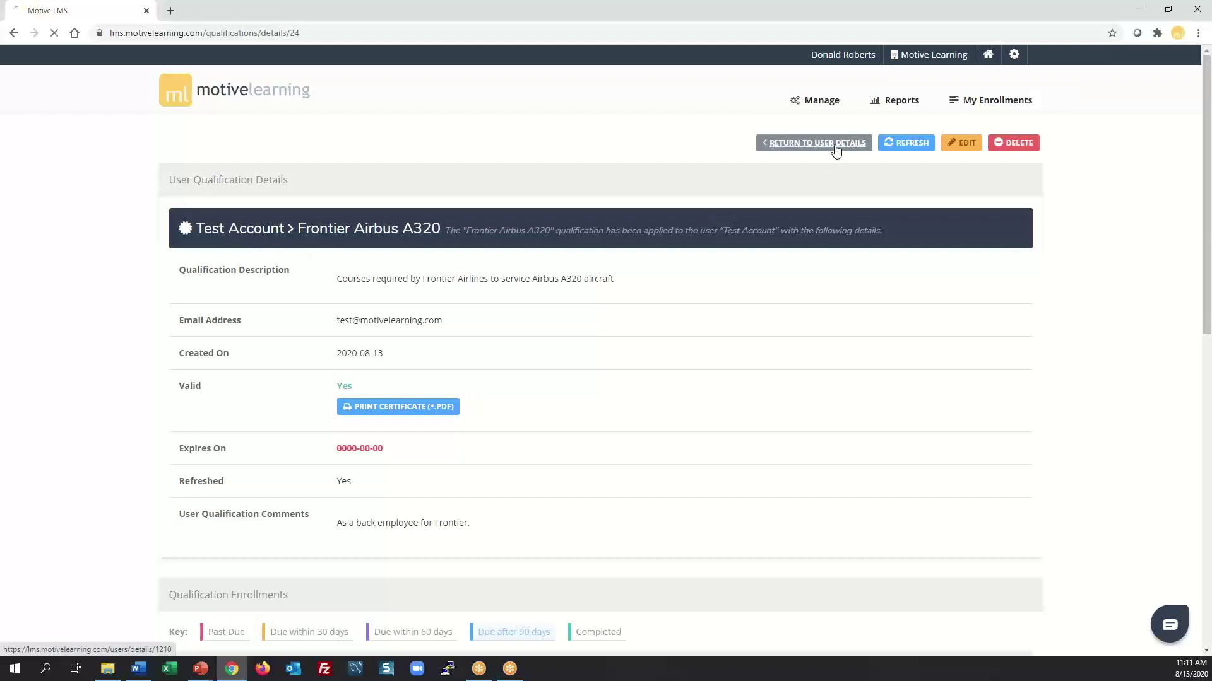
{"action": "scroll", "coordinate": [764, 290], "scroll_direction": "down", "scroll_amount": 3}
{"action": "scroll", "coordinate": [765, 290], "scroll_direction": "down", "scroll_amount": 3}
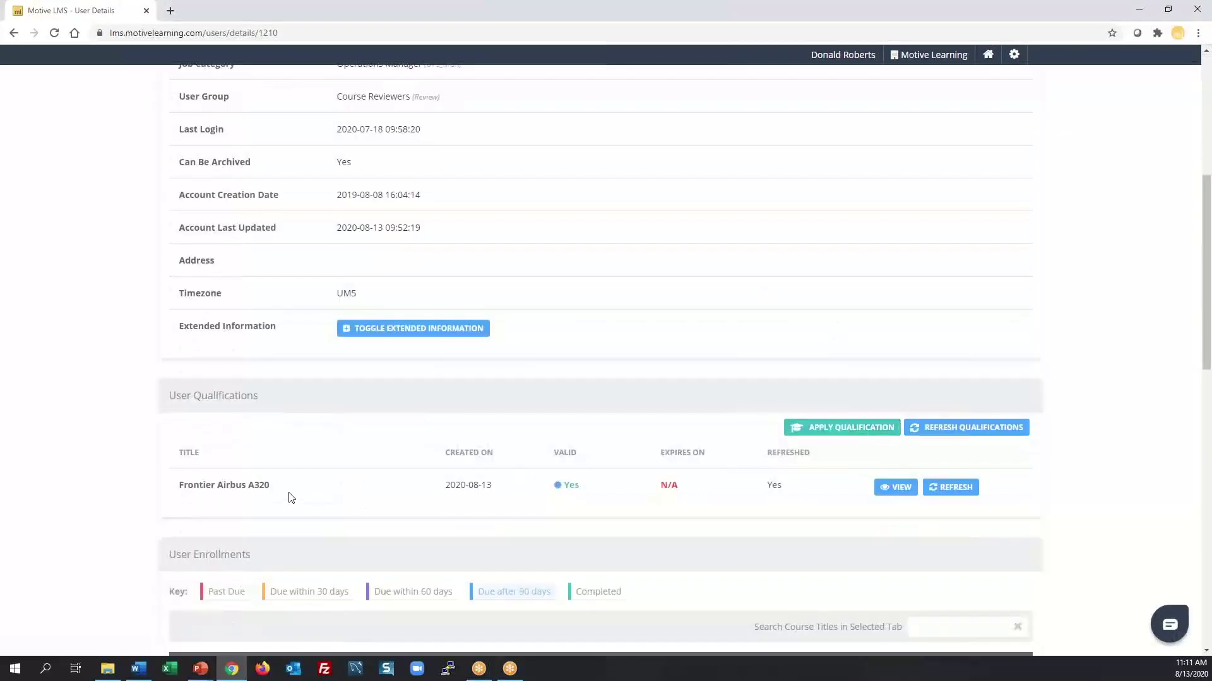
{"action": "left_click", "coordinate": [831, 422]}
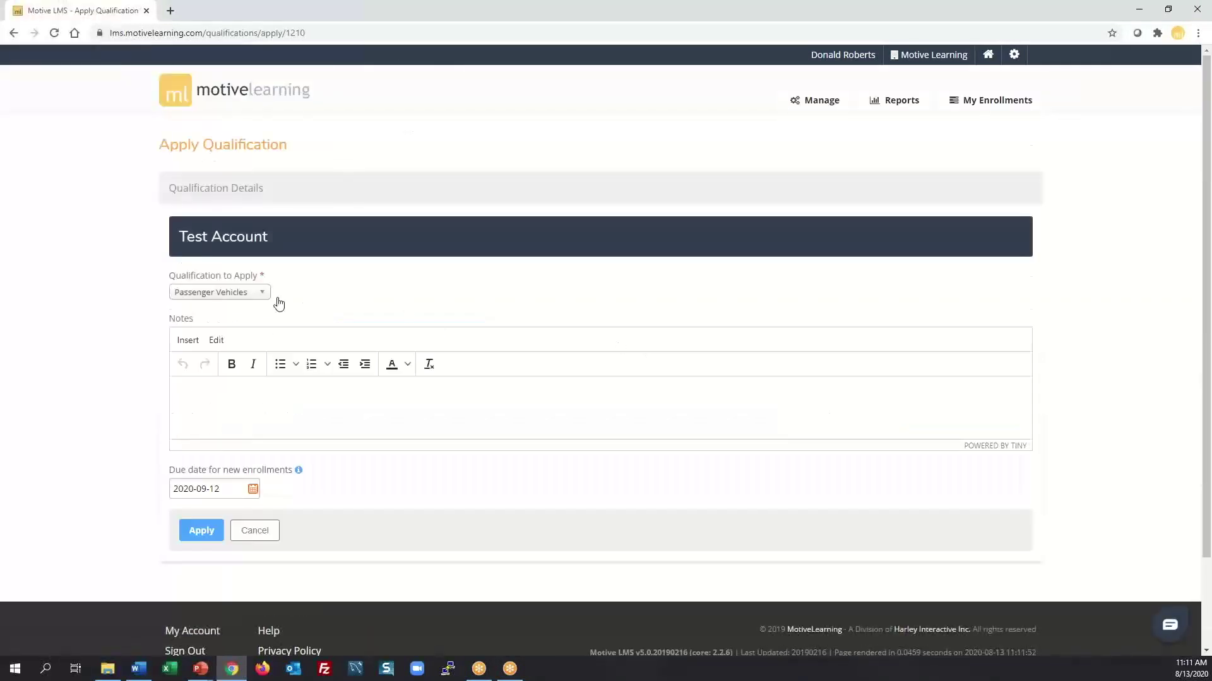
{"action": "left_click", "coordinate": [260, 296]}
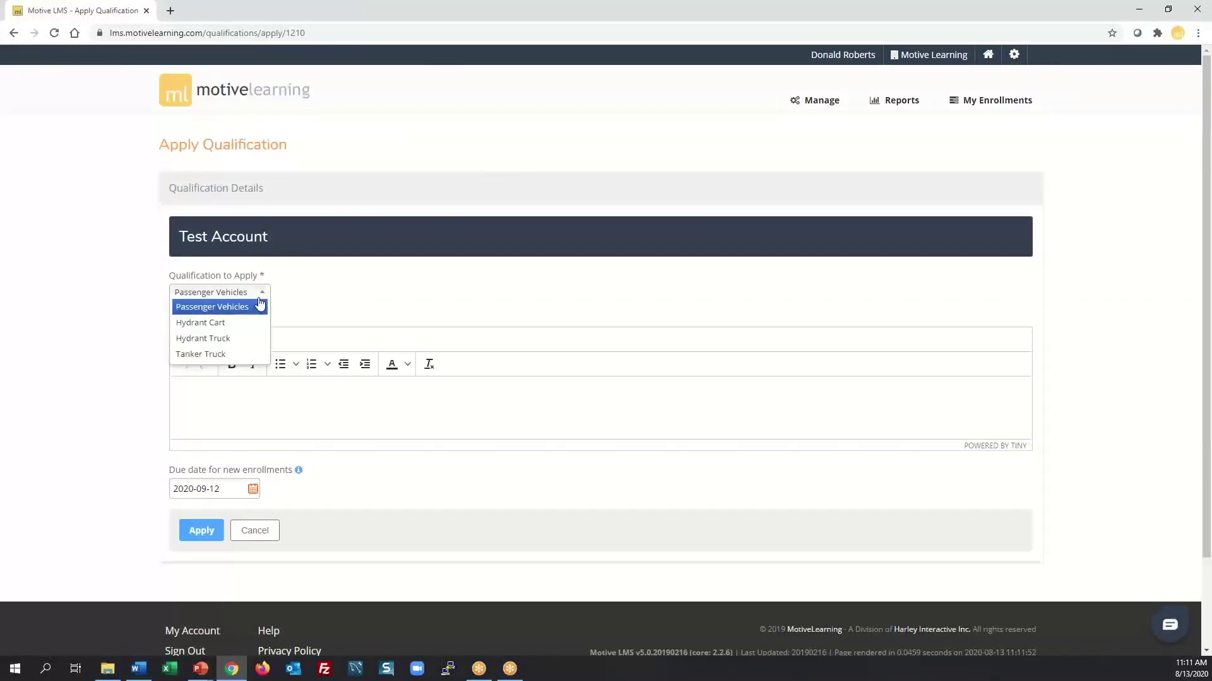
{"action": "left_click", "coordinate": [228, 327]}
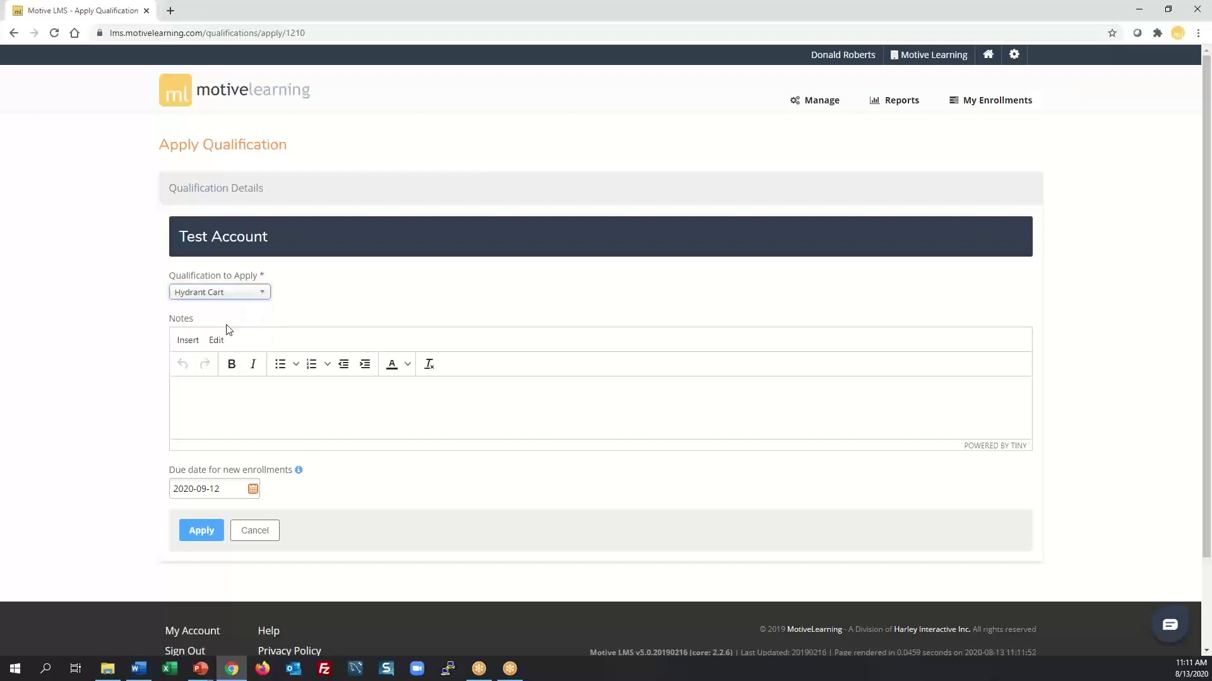
{"action": "left_click", "coordinate": [201, 532]}
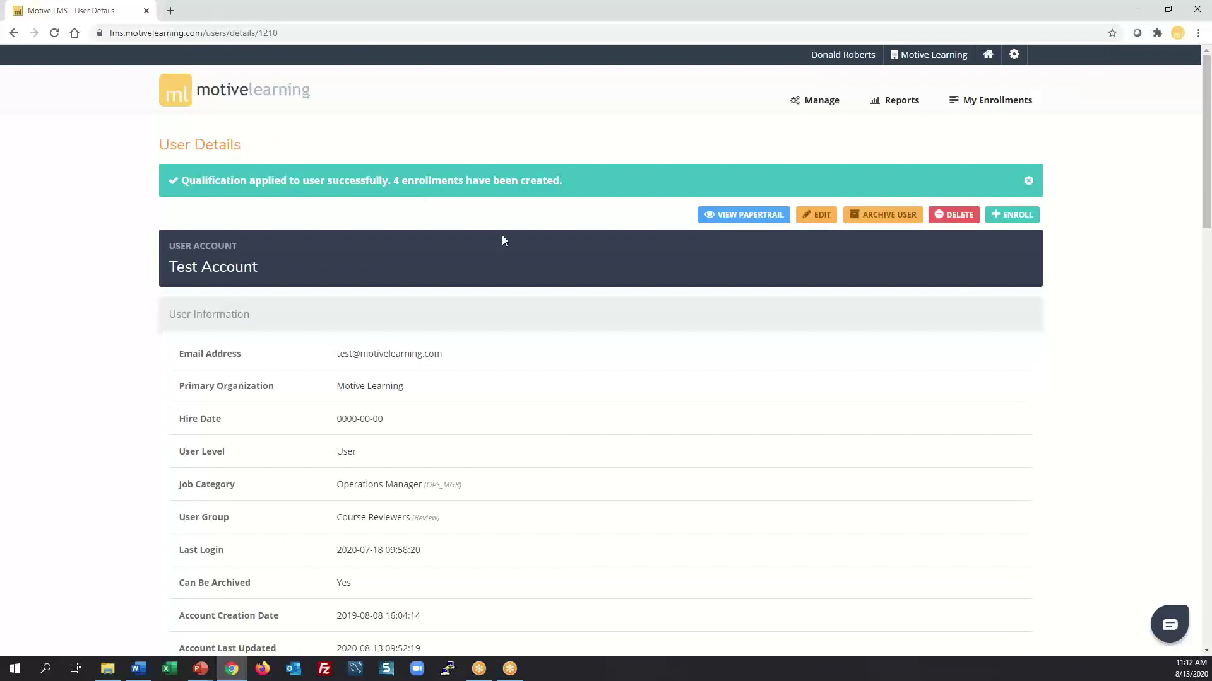
Review the Hydrant Cart qualification's details and course enrollments, and check Test Account's list of user qualifications.
{"action": "scroll", "coordinate": [503, 240], "scroll_direction": "down", "scroll_amount": 7}
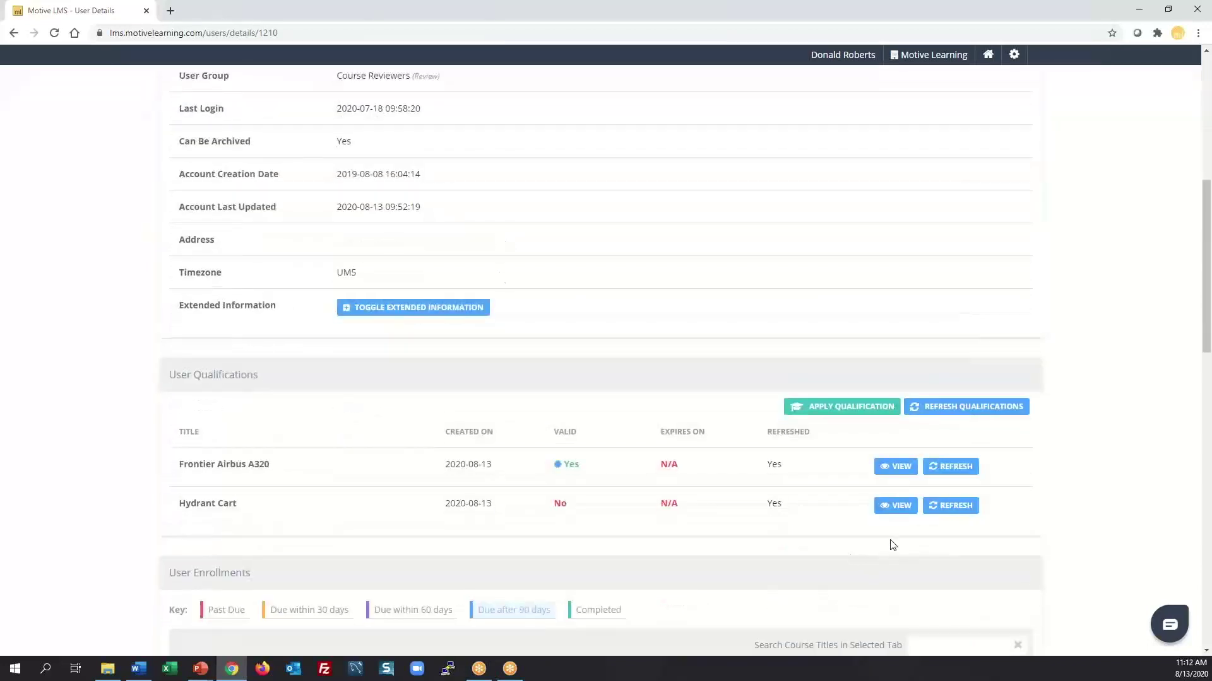
{"action": "left_click", "coordinate": [899, 505]}
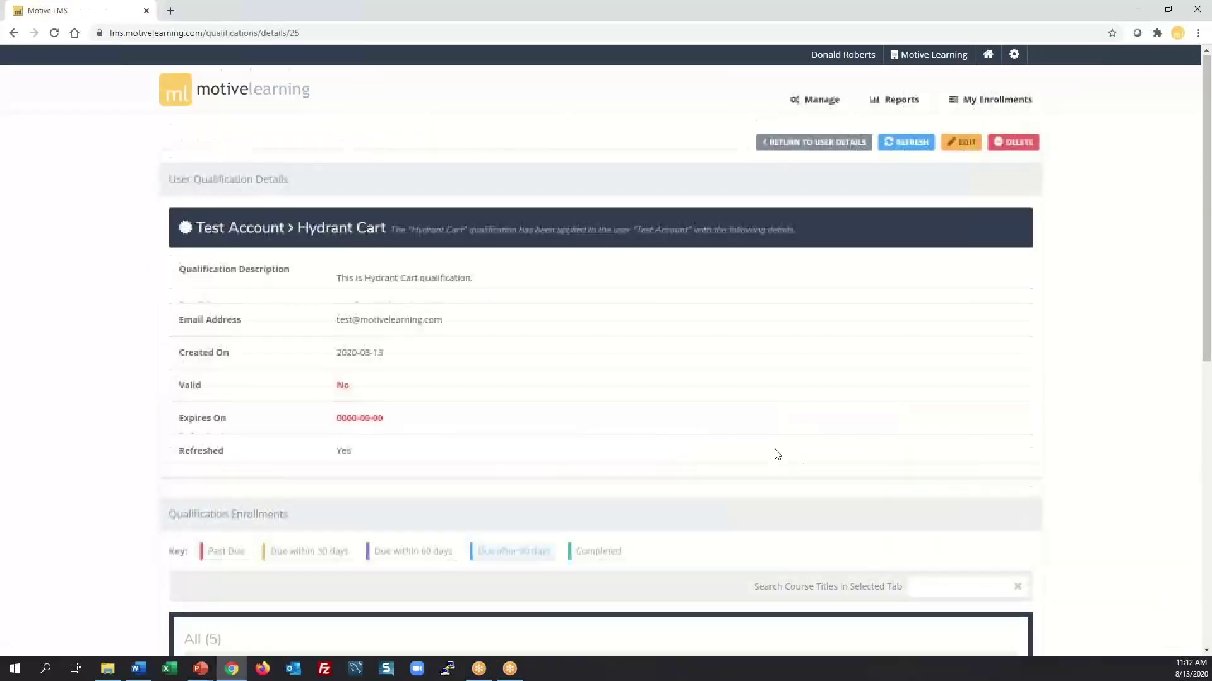
{"action": "scroll", "coordinate": [777, 454], "scroll_direction": "down", "scroll_amount": 4}
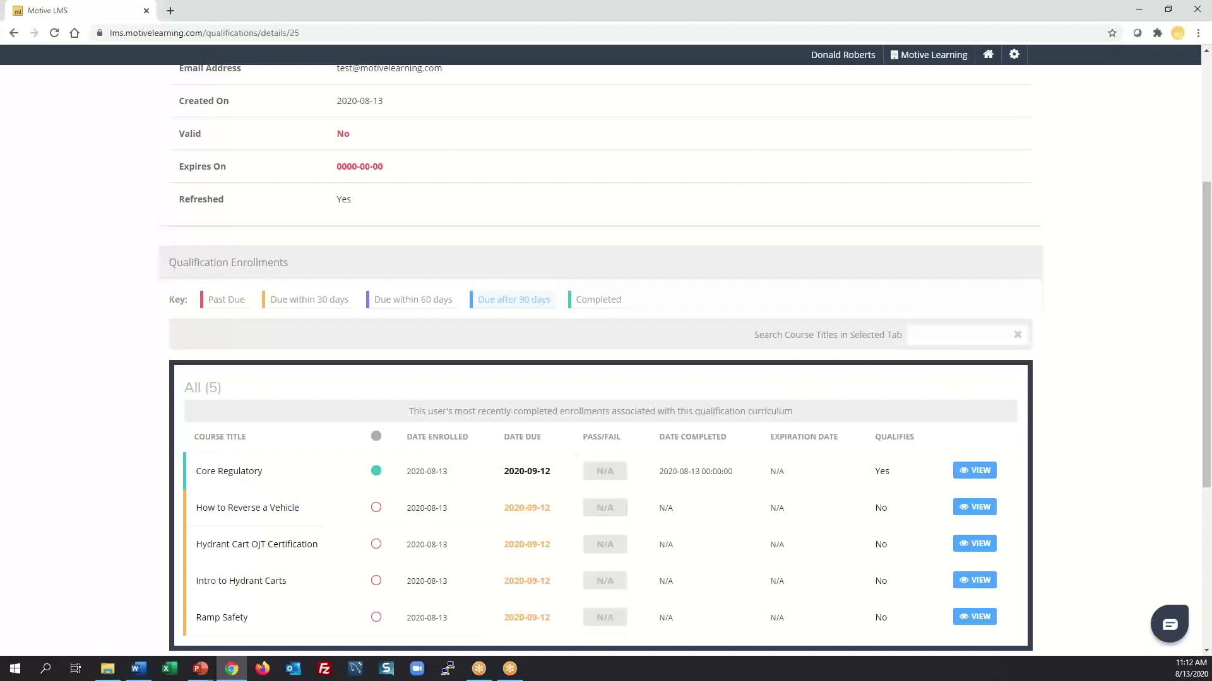
{"action": "scroll", "coordinate": [719, 252], "scroll_direction": "up", "scroll_amount": 4}
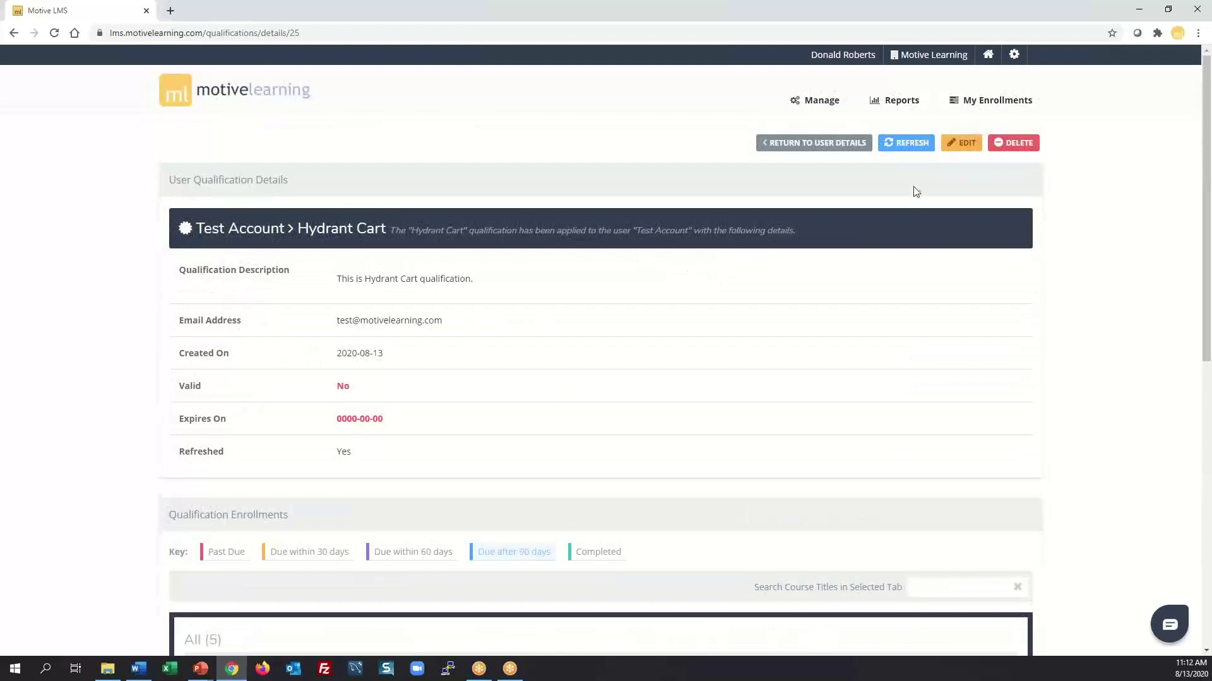
{"action": "left_click", "coordinate": [812, 143]}
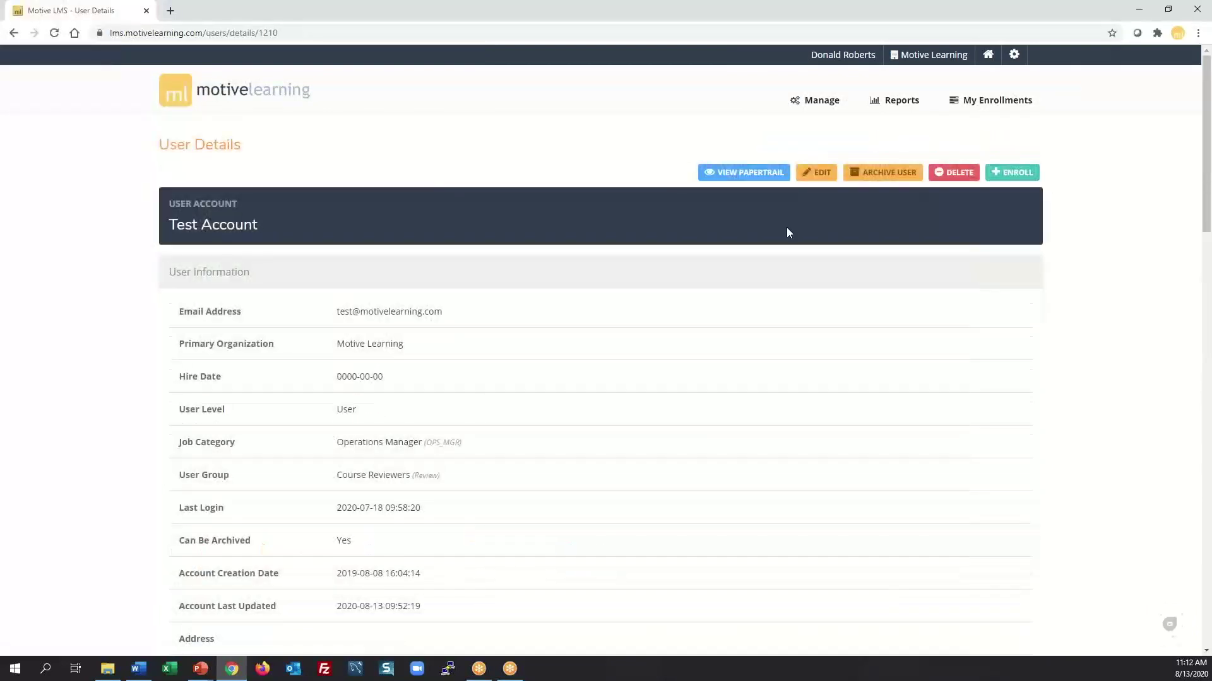
{"action": "scroll", "coordinate": [787, 232], "scroll_direction": "down", "scroll_amount": 7}
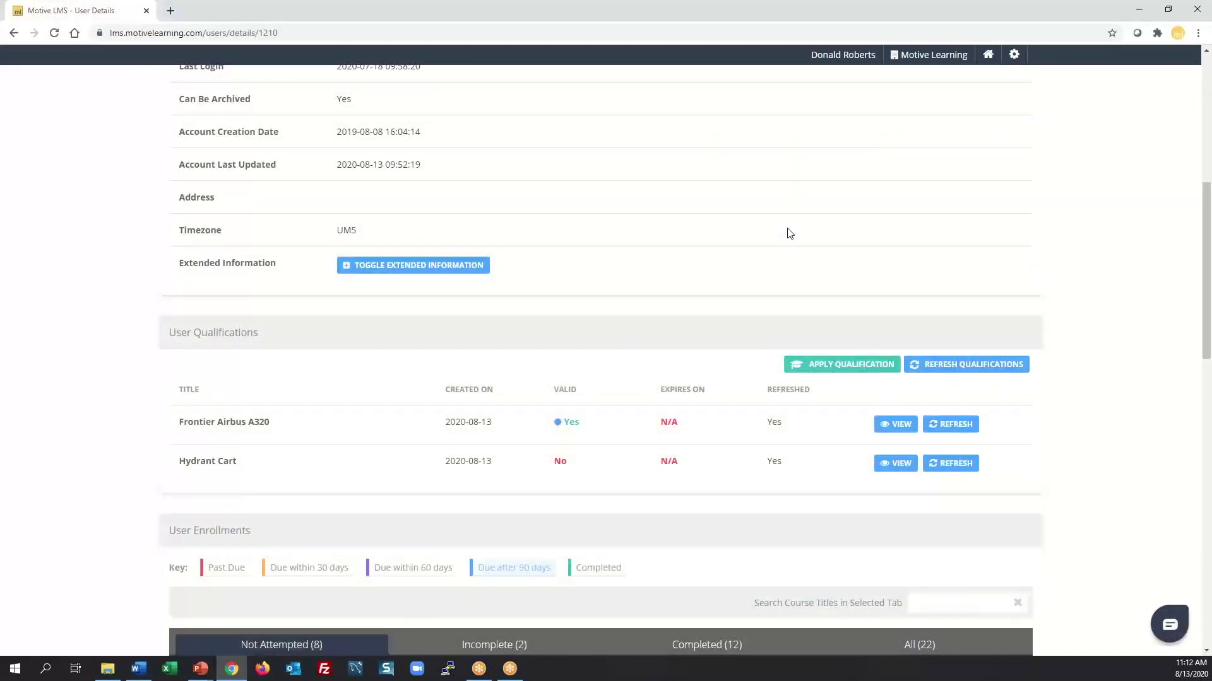
{"action": "scroll", "coordinate": [807, 255], "scroll_direction": "up", "scroll_amount": 7}
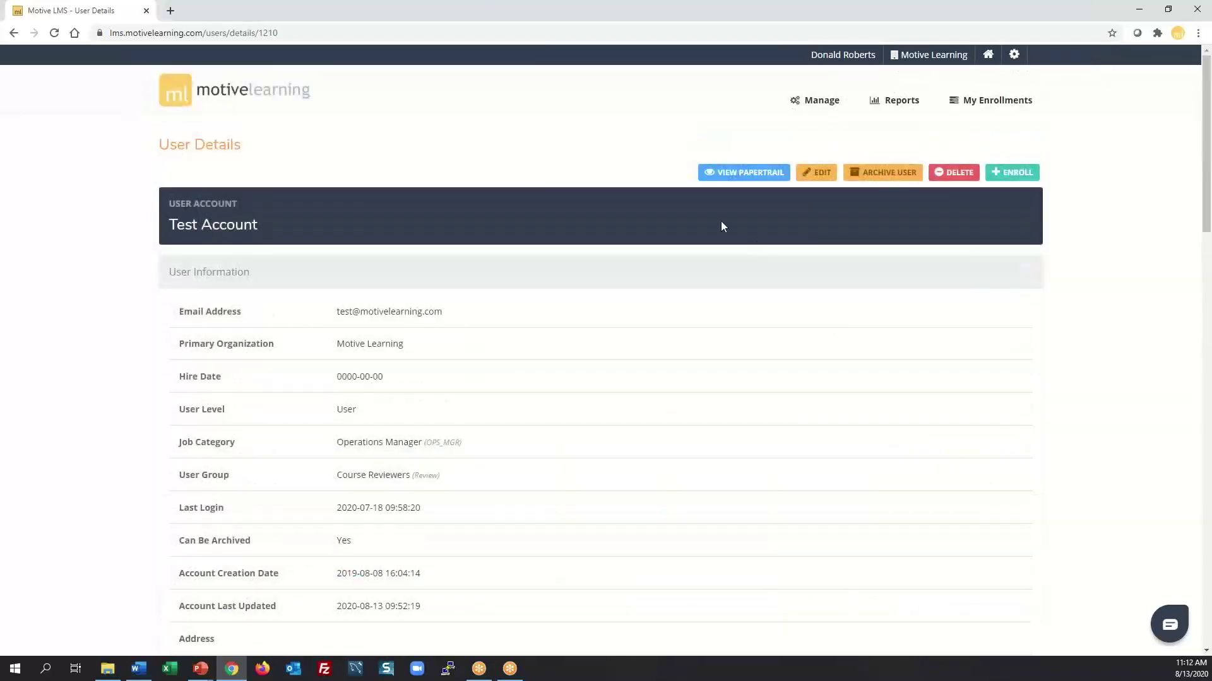
Generate the Qualifications Status training report for All Qualifications and view the report on screen.
{"action": "left_click", "coordinate": [894, 101]}
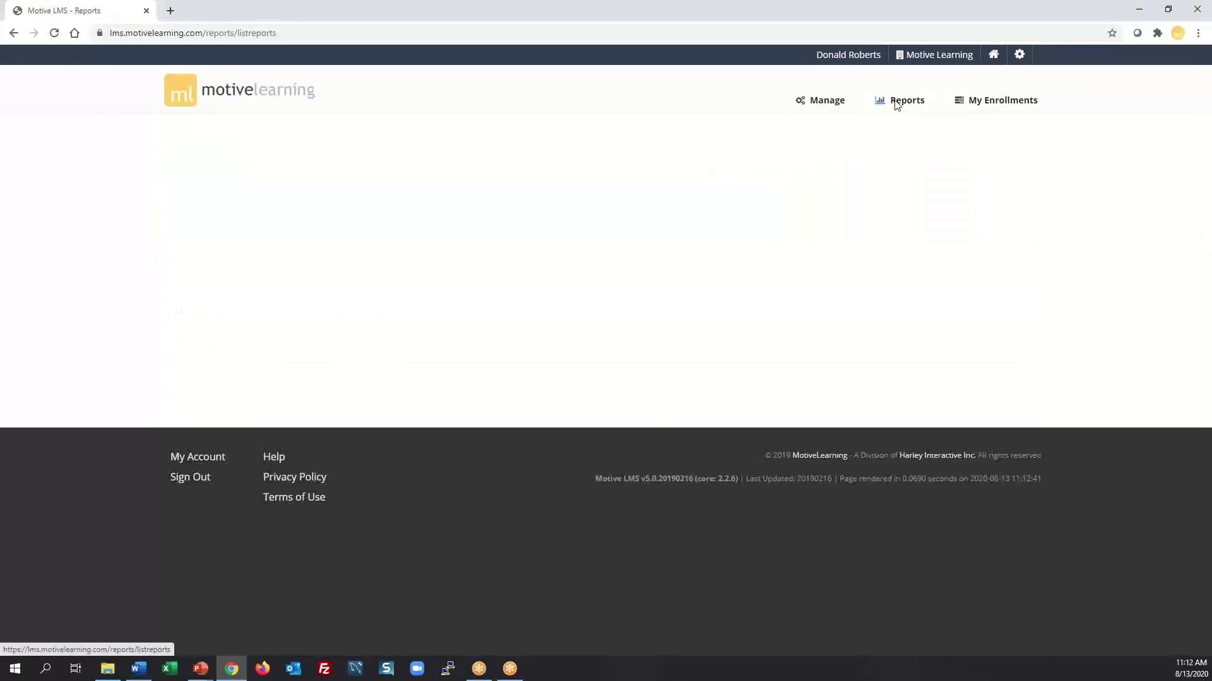
{"action": "left_click", "coordinate": [489, 182]}
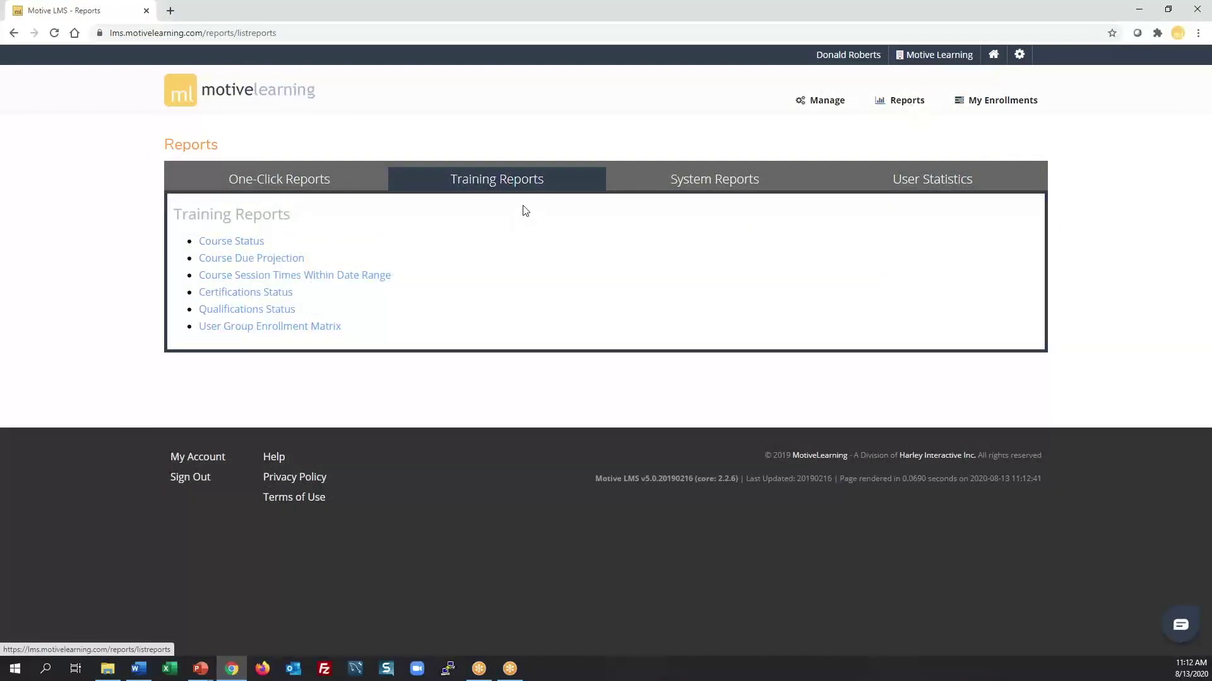
{"action": "left_click", "coordinate": [258, 310]}
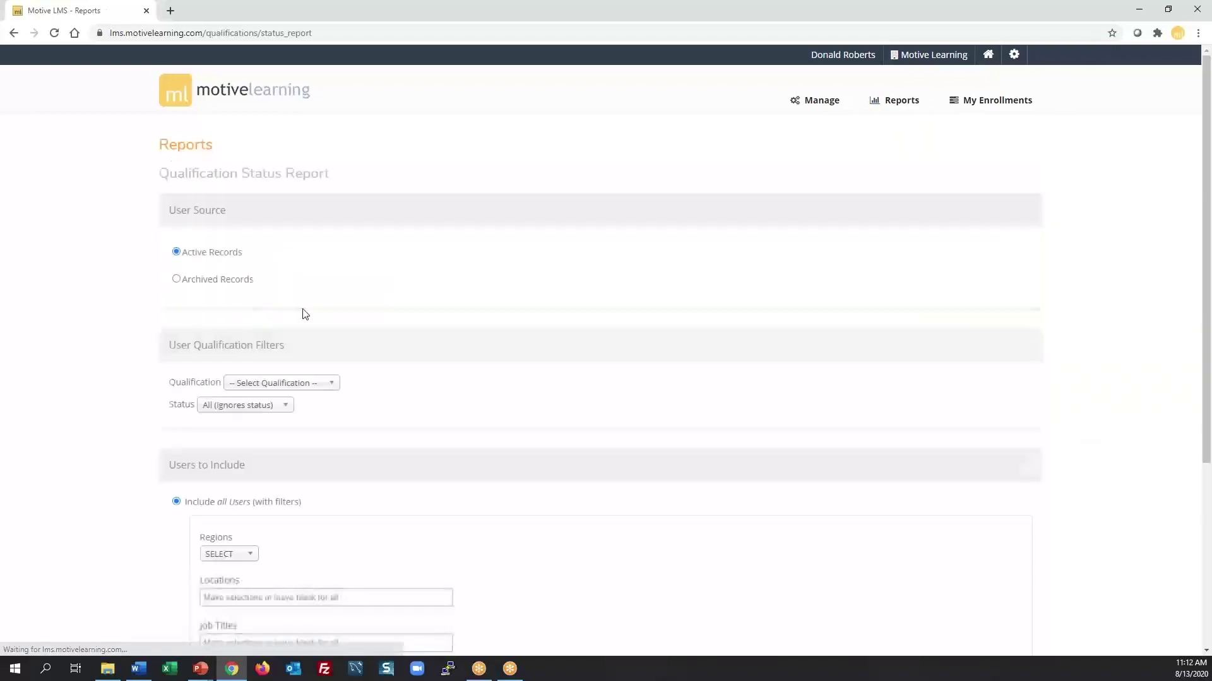
{"action": "scroll", "coordinate": [493, 290], "scroll_direction": "down", "scroll_amount": 2}
{"action": "left_click", "coordinate": [329, 259]}
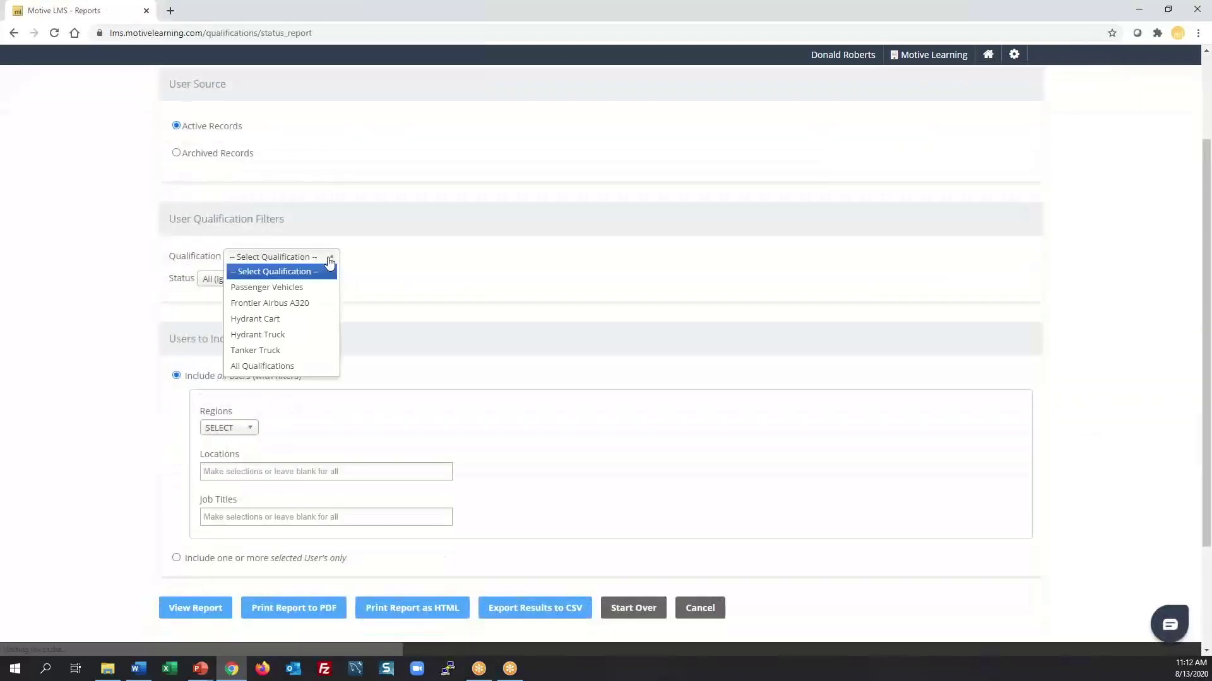
{"action": "left_click", "coordinate": [279, 367]}
{"action": "scroll", "coordinate": [539, 265], "scroll_direction": "down", "scroll_amount": 2}
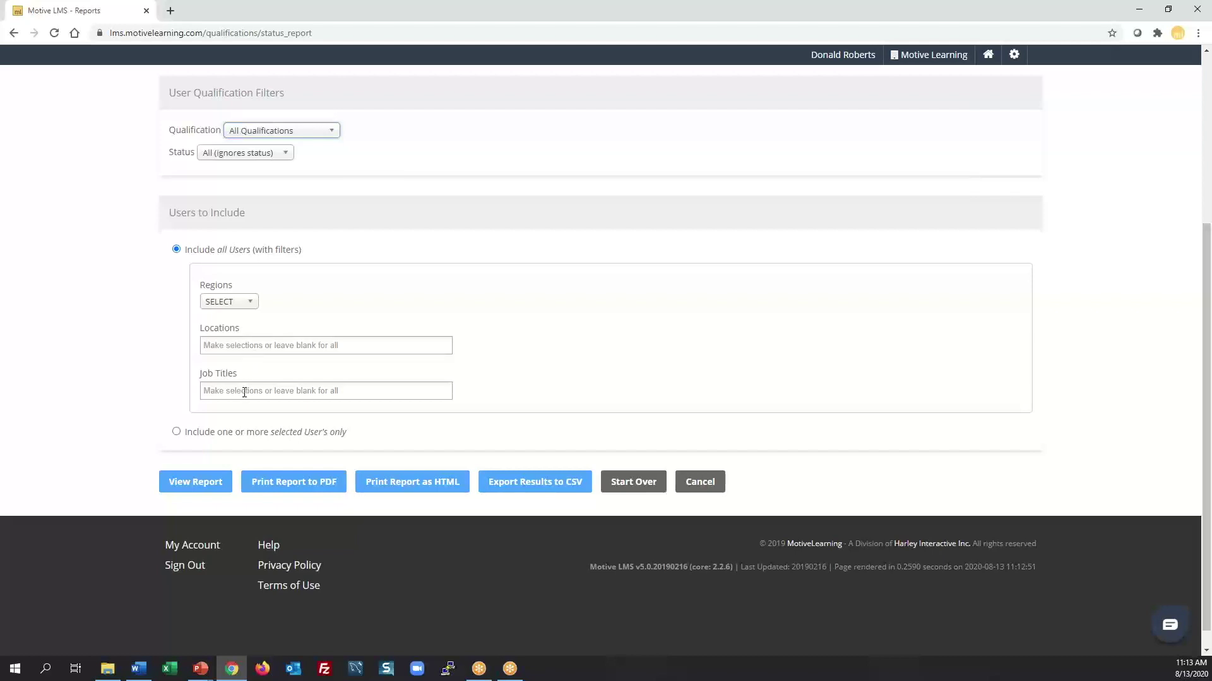
{"action": "left_click", "coordinate": [206, 481]}
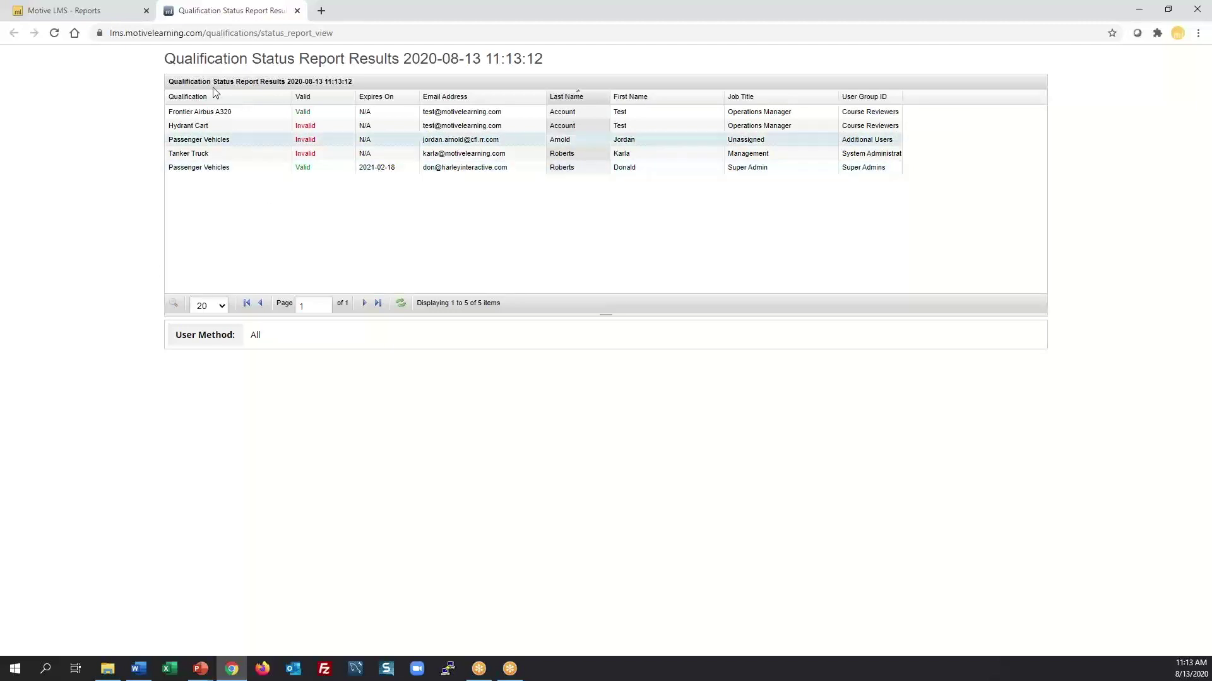
{"action": "left_click", "coordinate": [93, 17]}
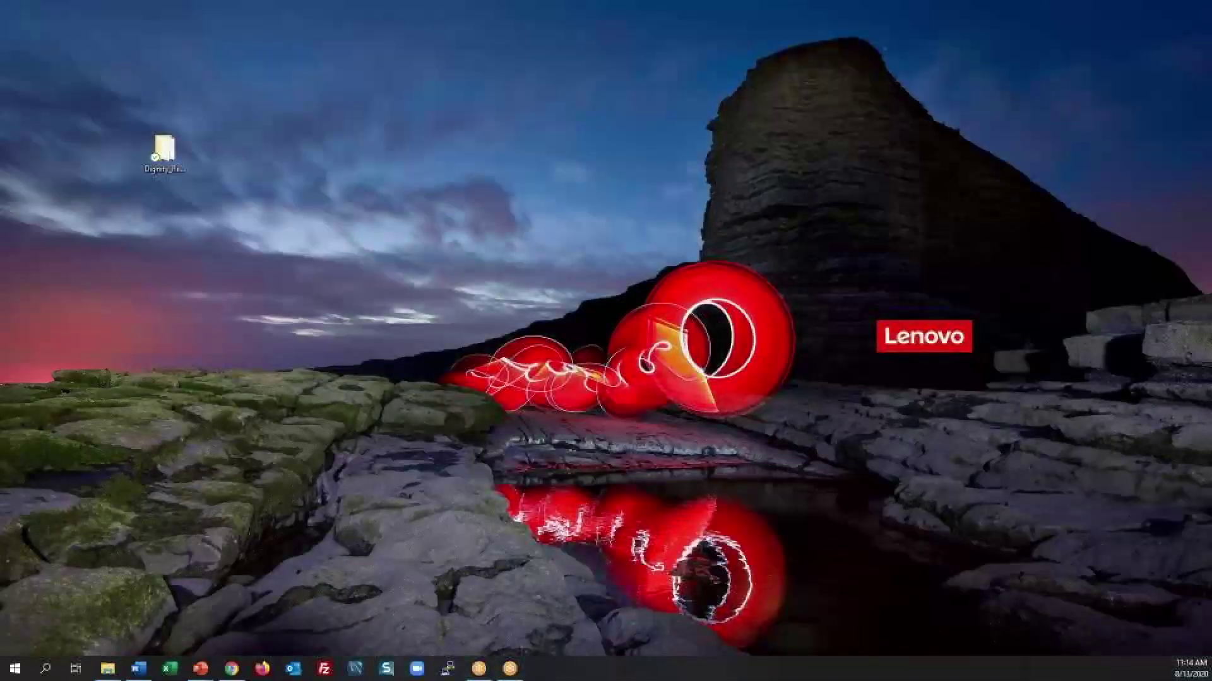
{"action": "key", "text": "alt+Tab"}
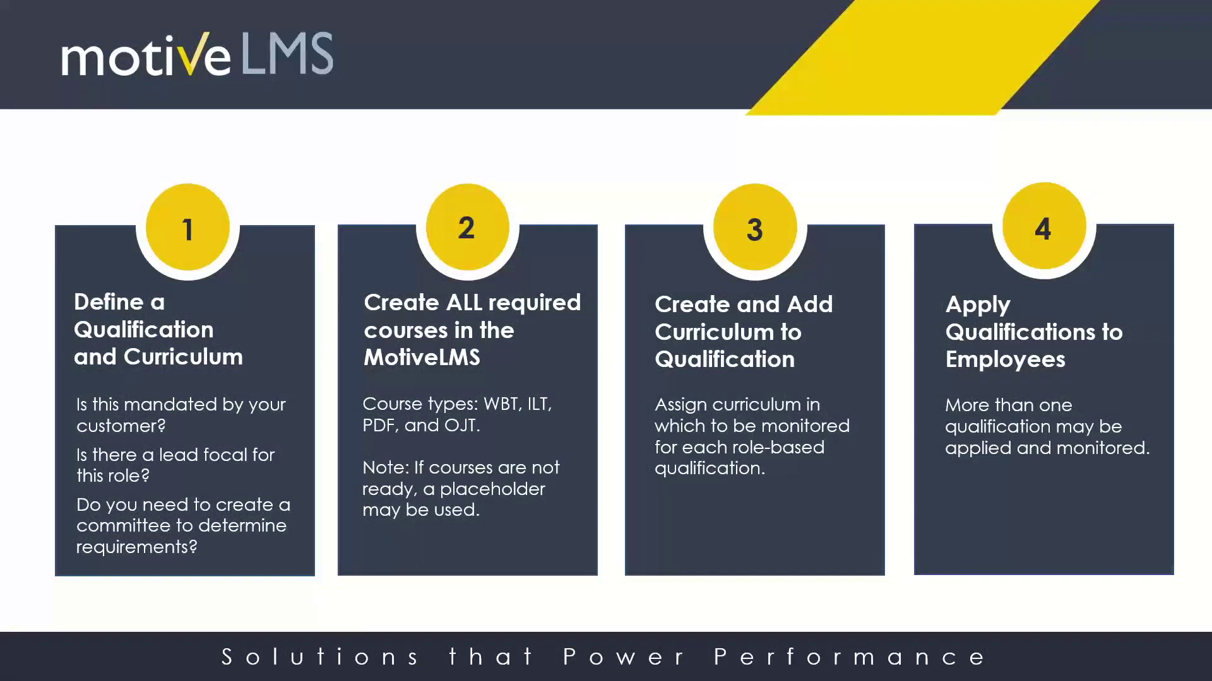
{"action": "key", "text": "Right"}
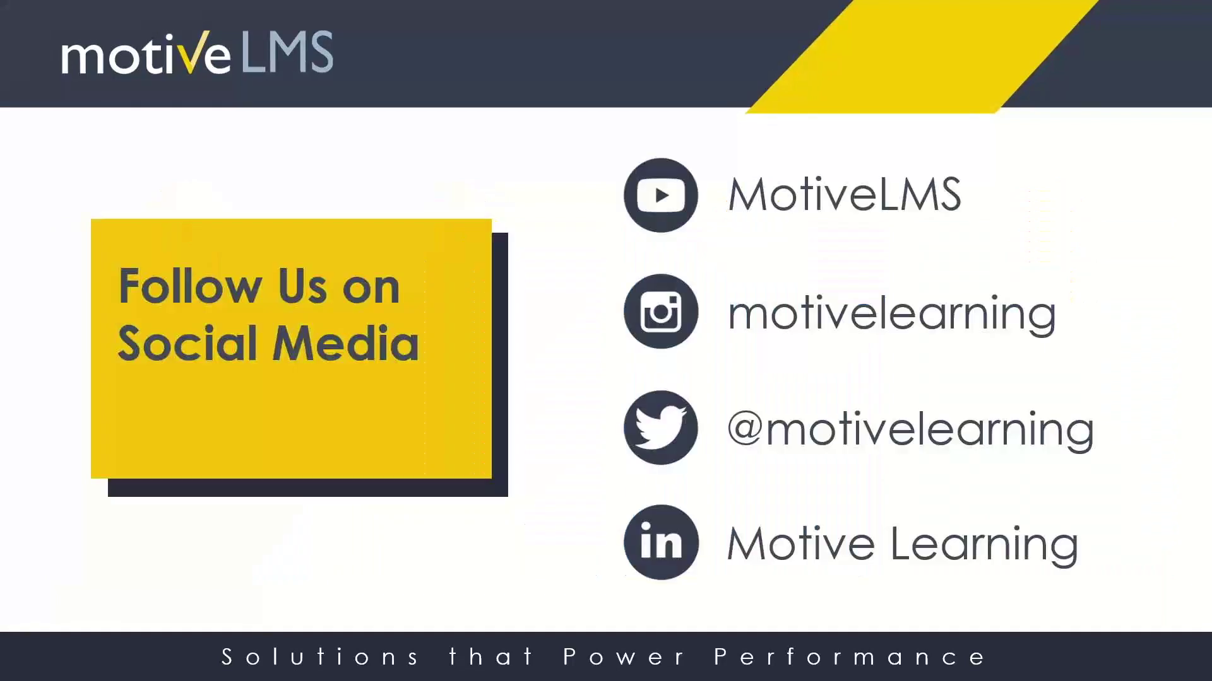